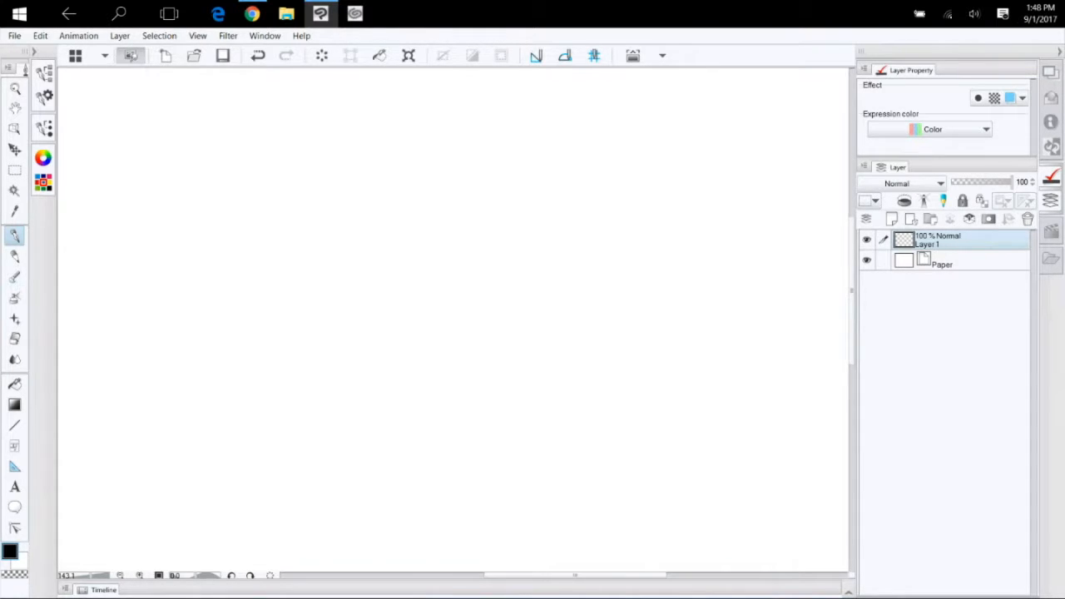
Look through the collapsed pen sub tool, brush size, color, information, history and layer palettes
{"action": "left_click", "coordinate": [44, 74]}
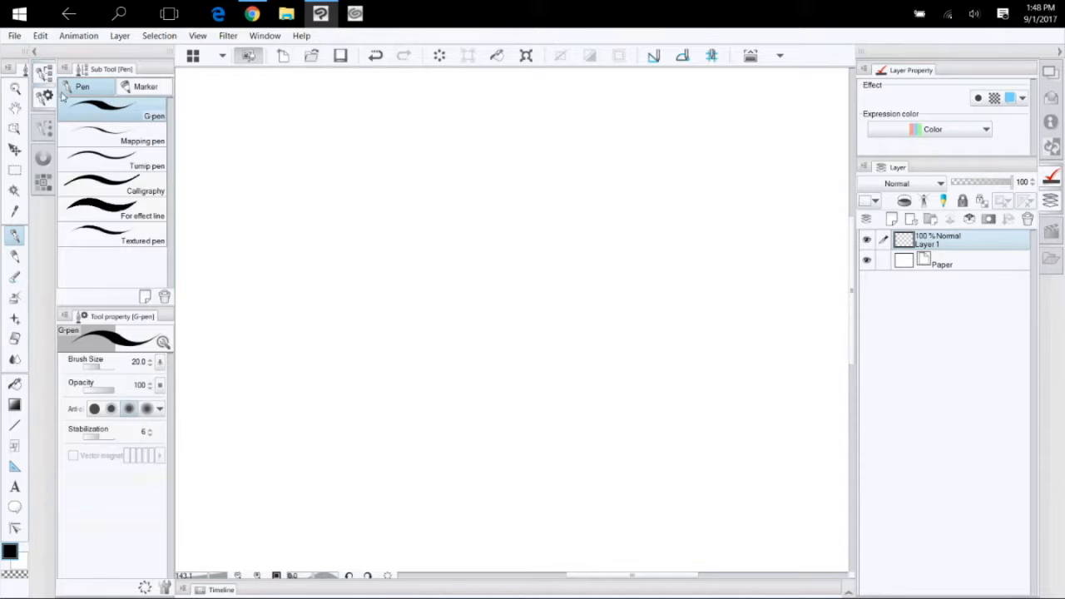
{"action": "left_click", "coordinate": [46, 87]}
{"action": "left_click", "coordinate": [45, 90]}
{"action": "left_click", "coordinate": [44, 127]}
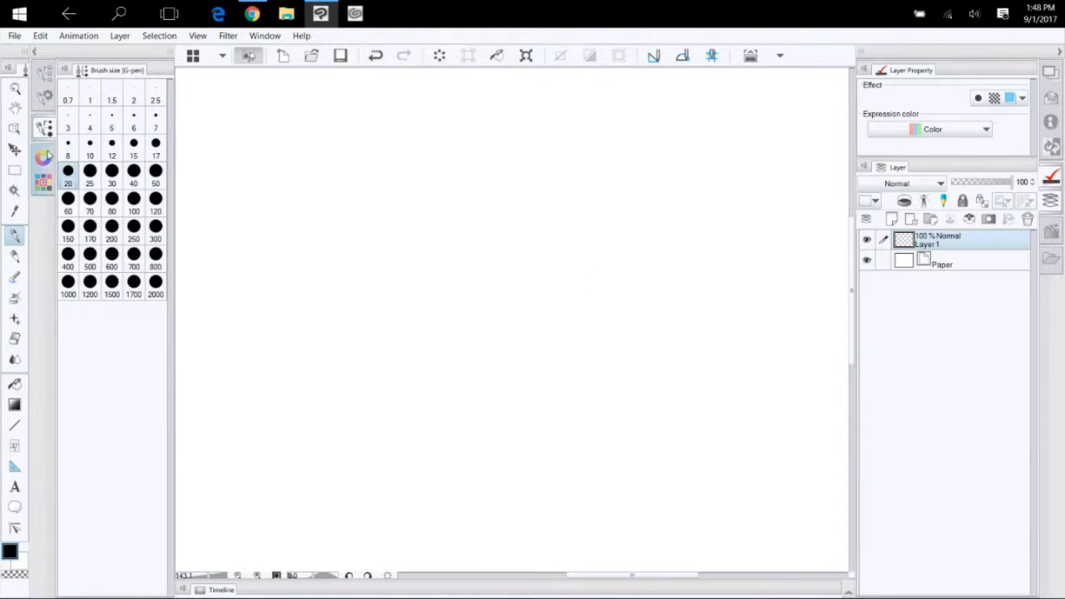
{"action": "left_click", "coordinate": [43, 157]}
{"action": "left_click", "coordinate": [44, 127]}
{"action": "left_click", "coordinate": [46, 98]}
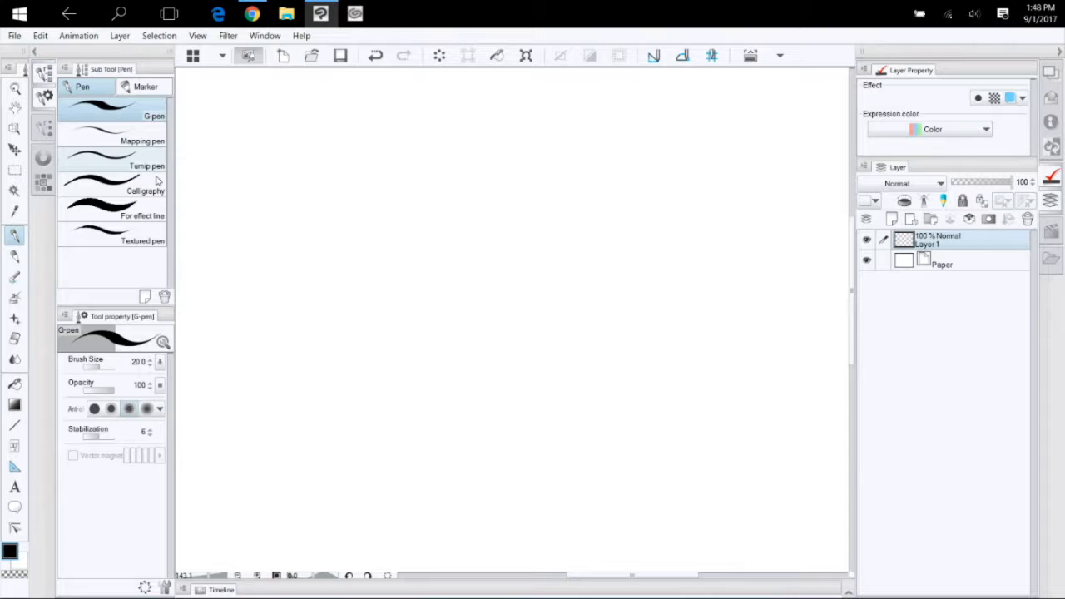
{"action": "left_click", "coordinate": [46, 97]}
{"action": "left_click", "coordinate": [1051, 123]}
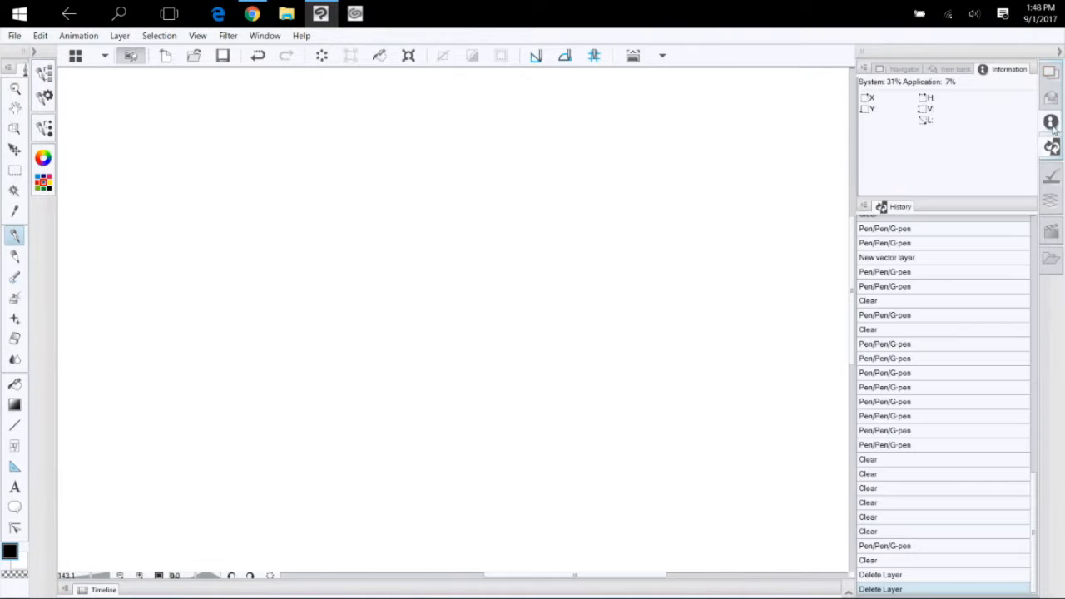
{"action": "left_click", "coordinate": [1049, 206]}
{"action": "left_click", "coordinate": [1050, 232]}
{"action": "left_click", "coordinate": [1051, 232]}
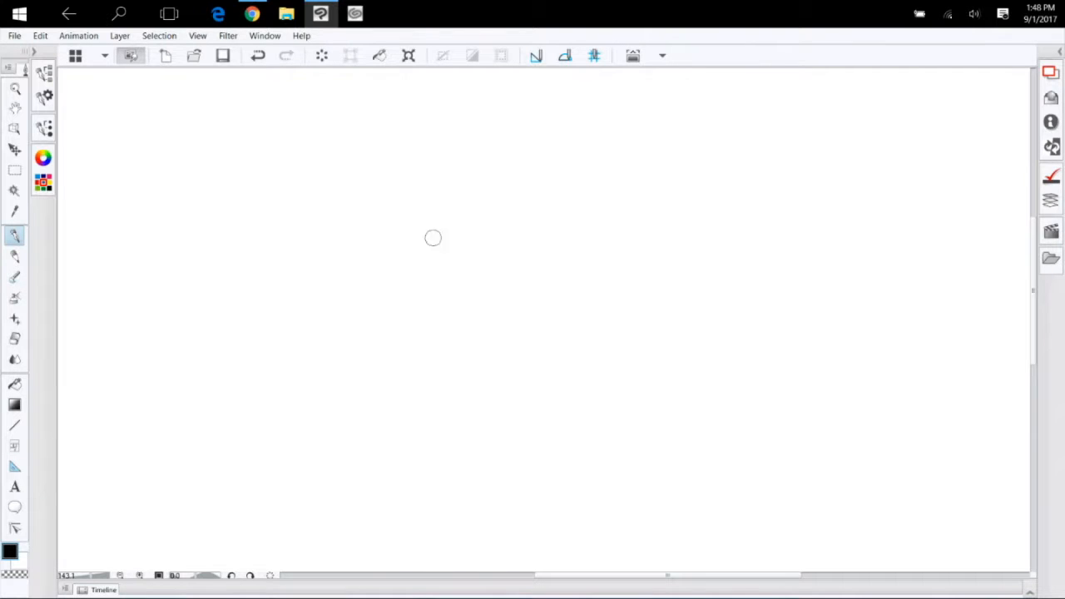
Review the tablet service setting in the Preferences and accept Tablet PC
{"action": "left_click", "coordinate": [14, 36]}
{"action": "left_click", "coordinate": [83, 292]}
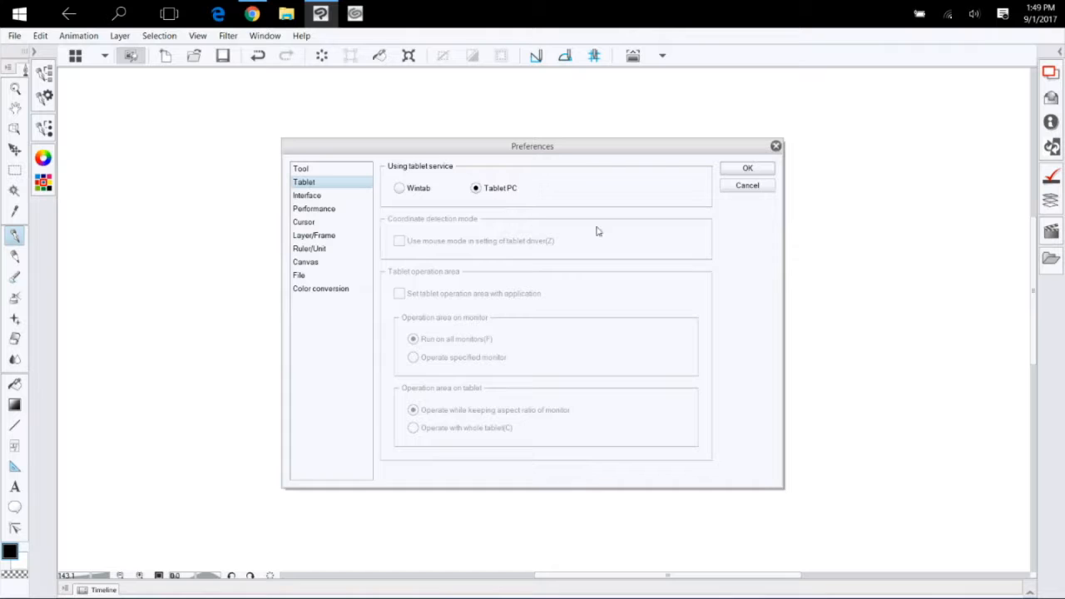
{"action": "left_click", "coordinate": [747, 168]}
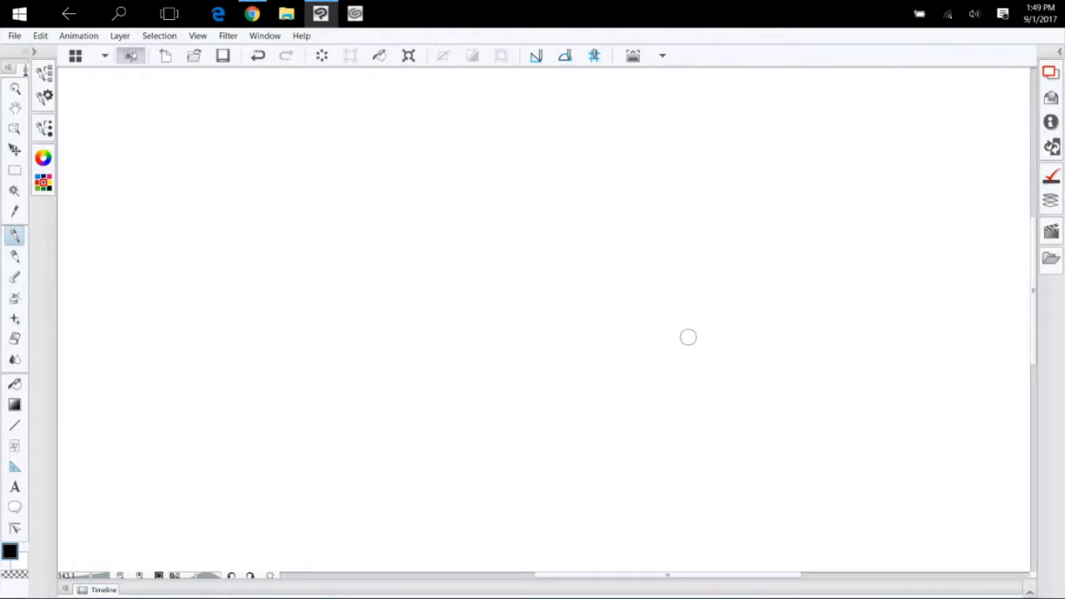
Zoom out and rotate the canvas, and test the G-pen with freehand loops and zigzag scribbles across the whole page
{"action": "scroll", "coordinate": [661, 325], "scroll_direction": "down", "scroll_amount": 5}
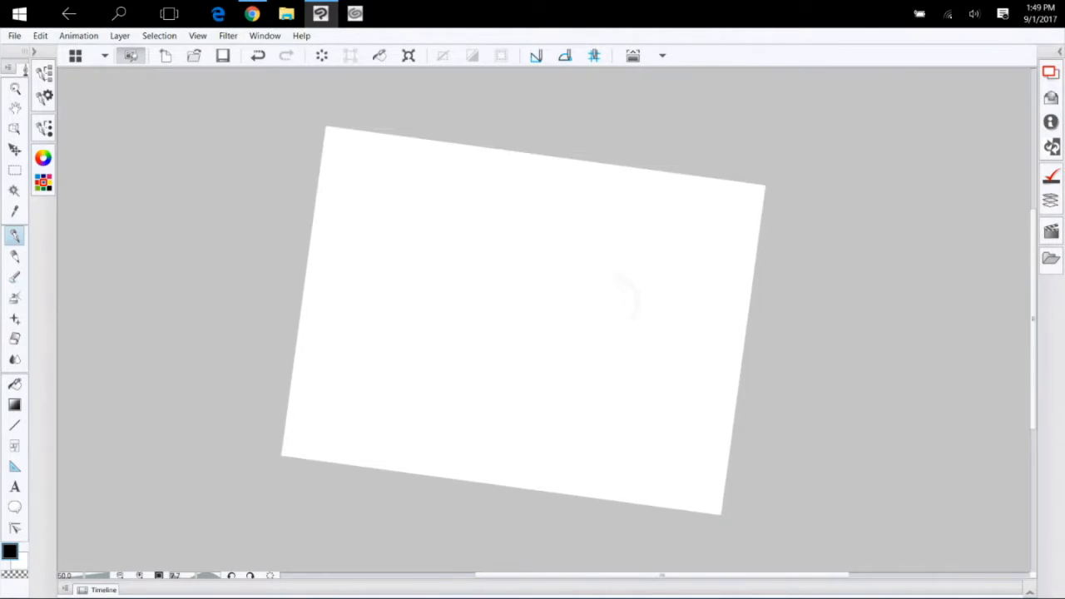
{"action": "mouse_move", "coordinate": [552, 396]}
{"action": "left_mouse_down"}
{"action": "mouse_move", "coordinate": [516, 361]}
{"action": "mouse_move", "coordinate": [569, 247]}
{"action": "mouse_move", "coordinate": [422, 326]}
{"action": "mouse_move", "coordinate": [509, 306]}
{"action": "mouse_move", "coordinate": [587, 221]}
{"action": "mouse_move", "coordinate": [565, 408]}
{"action": "left_mouse_up"}
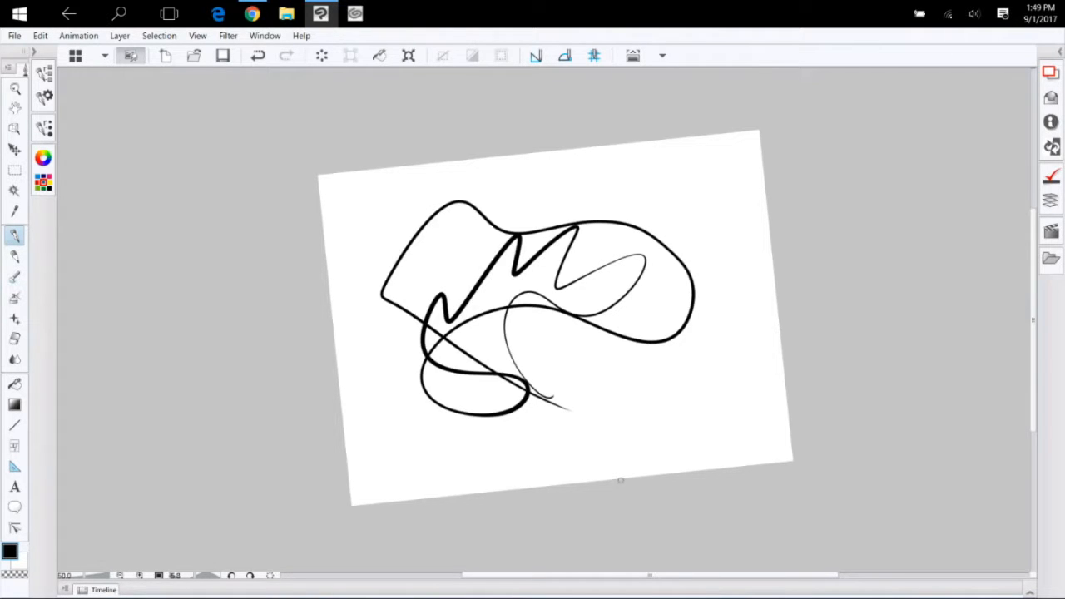
{"action": "mouse_move", "coordinate": [630, 423]}
{"action": "left_mouse_down"}
{"action": "mouse_move", "coordinate": [565, 393]}
{"action": "mouse_move", "coordinate": [626, 401]}
{"action": "mouse_move", "coordinate": [506, 426]}
{"action": "mouse_move", "coordinate": [396, 405]}
{"action": "mouse_move", "coordinate": [362, 269]}
{"action": "mouse_move", "coordinate": [402, 187]}
{"action": "mouse_move", "coordinate": [712, 183]}
{"action": "mouse_move", "coordinate": [717, 408]}
{"action": "mouse_move", "coordinate": [686, 387]}
{"action": "mouse_move", "coordinate": [680, 366]}
{"action": "mouse_move", "coordinate": [746, 409]}
{"action": "mouse_move", "coordinate": [701, 366]}
{"action": "mouse_move", "coordinate": [741, 270]}
{"action": "mouse_move", "coordinate": [711, 199]}
{"action": "mouse_move", "coordinate": [681, 212]}
{"action": "mouse_move", "coordinate": [509, 175]}
{"action": "mouse_move", "coordinate": [487, 201]}
{"action": "left_mouse_up"}
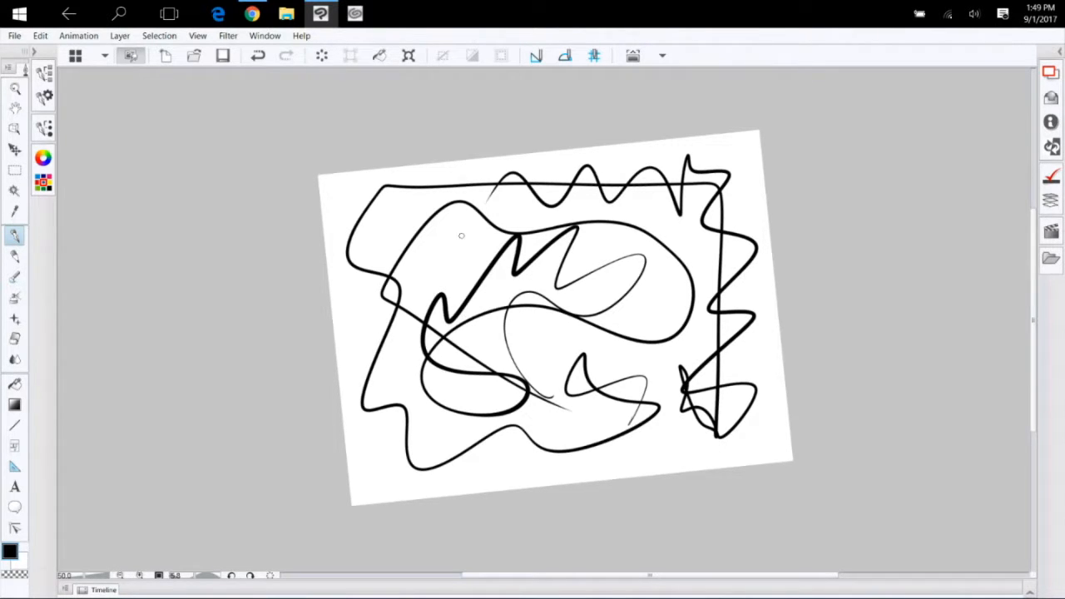
{"action": "mouse_move", "coordinate": [623, 361]}
{"action": "left_mouse_down"}
{"action": "mouse_move", "coordinate": [615, 355]}
{"action": "mouse_move", "coordinate": [562, 416]}
{"action": "mouse_move", "coordinate": [592, 437]}
{"action": "mouse_move", "coordinate": [605, 391]}
{"action": "left_mouse_up"}
{"action": "mouse_move", "coordinate": [637, 334]}
{"action": "left_mouse_down"}
{"action": "mouse_move", "coordinate": [630, 370]}
{"action": "mouse_move", "coordinate": [553, 373]}
{"action": "mouse_move", "coordinate": [524, 309]}
{"action": "left_mouse_up"}
{"action": "mouse_move", "coordinate": [427, 291]}
{"action": "left_mouse_down"}
{"action": "mouse_move", "coordinate": [412, 308]}
{"action": "mouse_move", "coordinate": [462, 233]}
{"action": "left_mouse_up"}
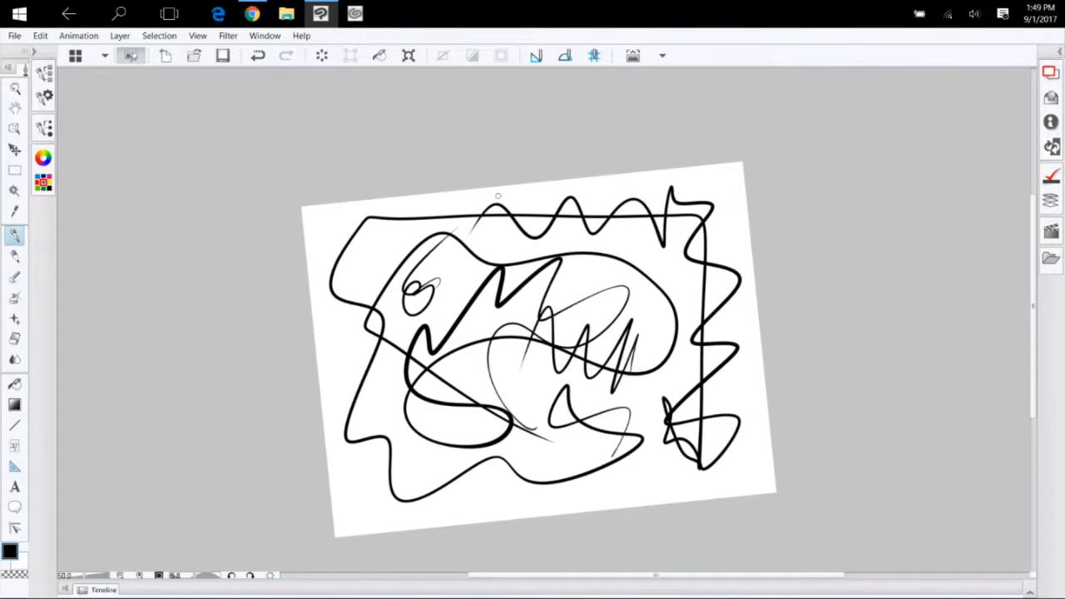
{"action": "left_click_drag", "start_coordinate": [497, 196], "coordinate": [494, 174]}
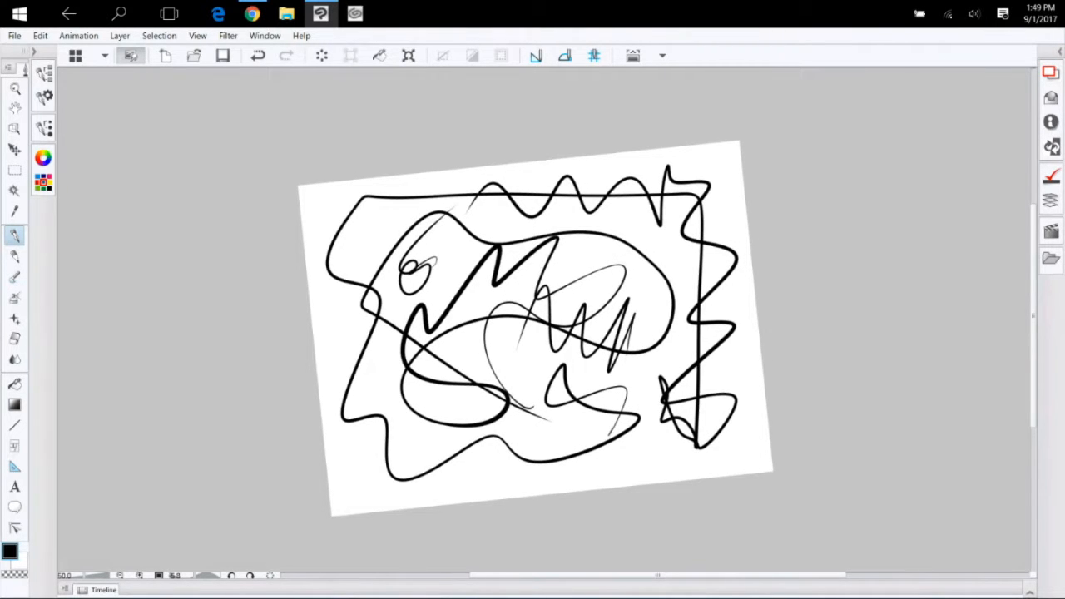
Detach the History and Information palettes from the dock and close both
{"action": "left_click", "coordinate": [1051, 121]}
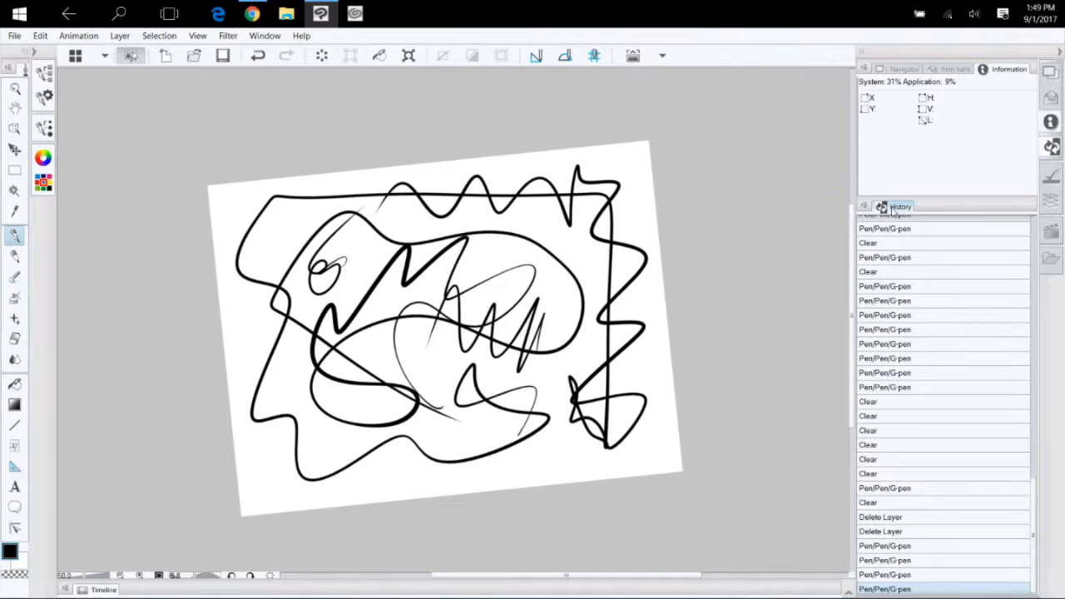
{"action": "left_click_drag", "start_coordinate": [892, 211], "coordinate": [810, 226]}
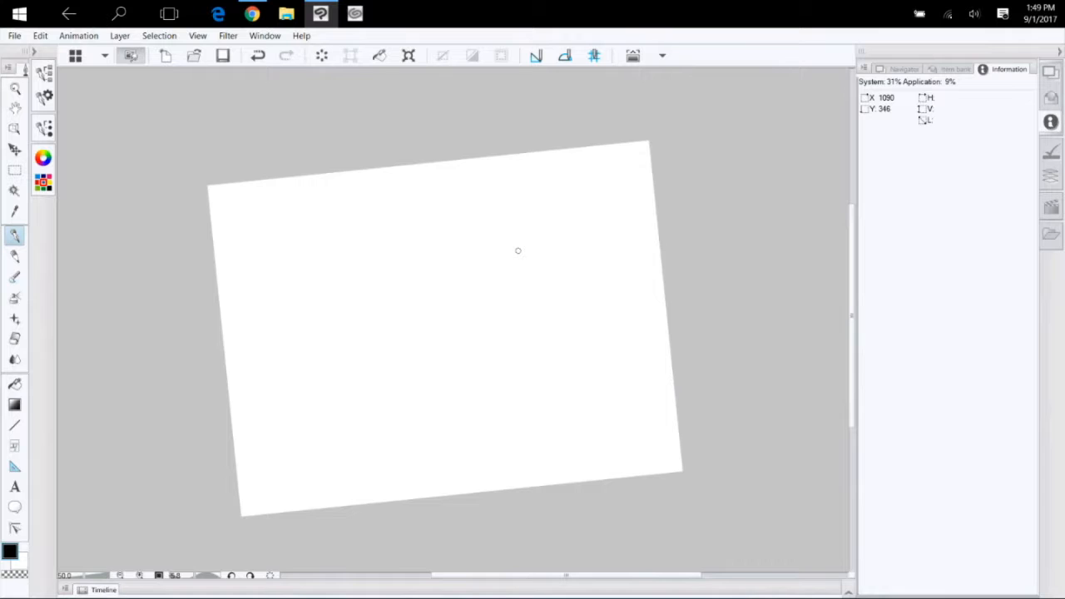
{"action": "left_click_drag", "start_coordinate": [517, 250], "coordinate": [370, 217]}
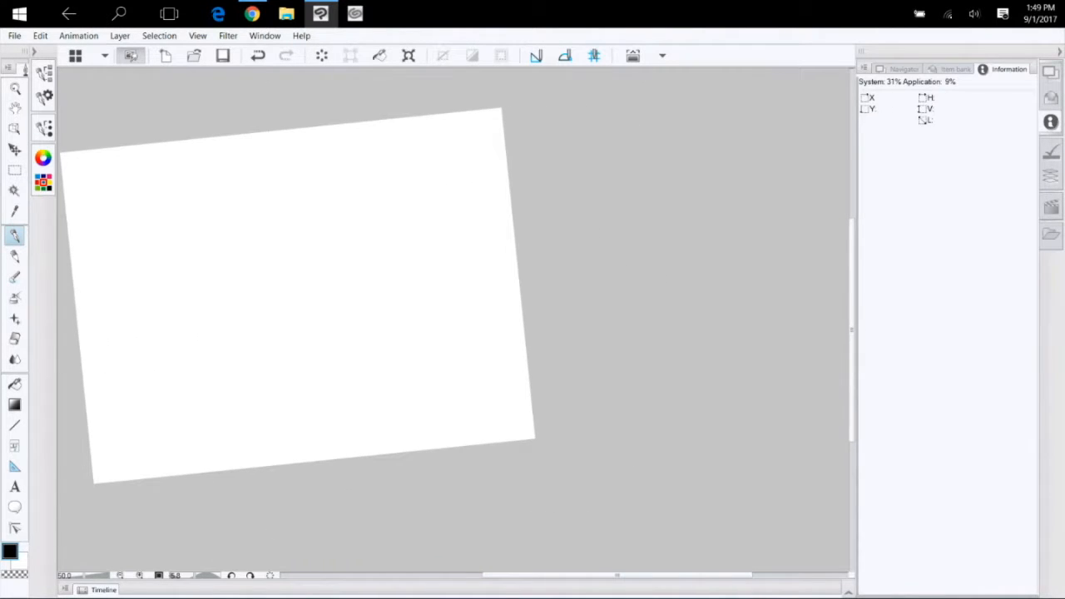
{"action": "left_click_drag", "start_coordinate": [1006, 69], "coordinate": [613, 191]}
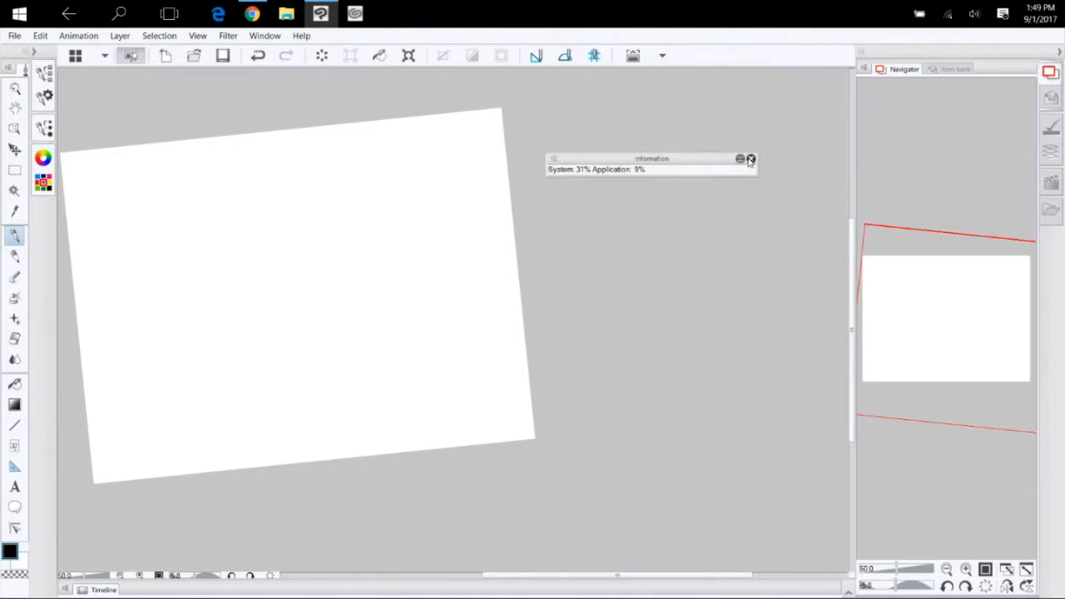
{"action": "left_click", "coordinate": [748, 159]}
Float the Navigator palette over the workspace, and detach and close the Item bank palette
{"action": "left_click_drag", "start_coordinate": [902, 69], "coordinate": [627, 108]}
{"action": "left_click_drag", "start_coordinate": [898, 69], "coordinate": [657, 233]}
{"action": "left_click", "coordinate": [731, 229]}
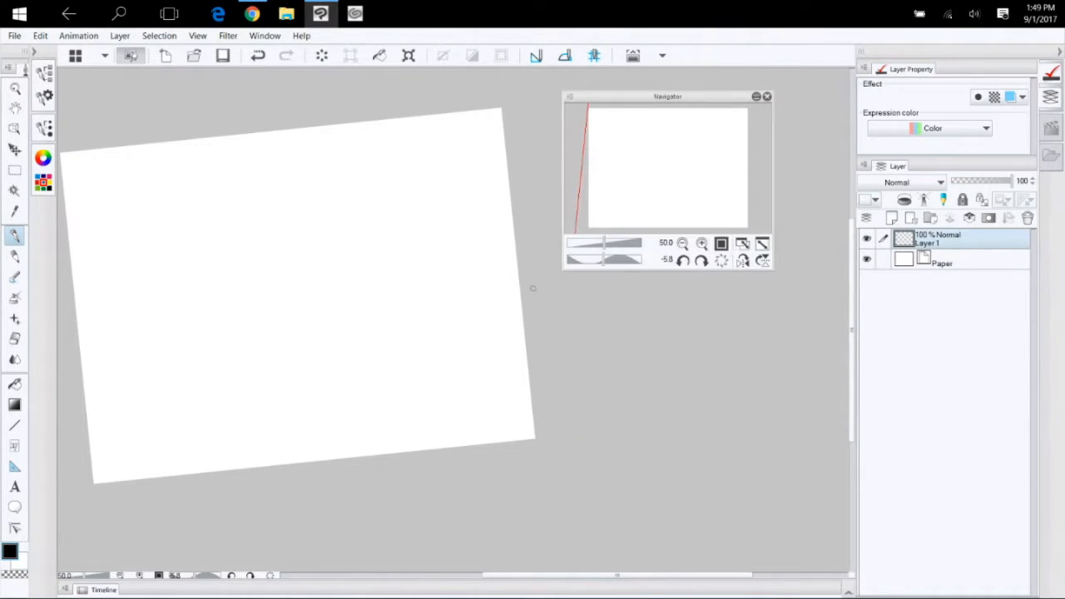
{"action": "left_click", "coordinate": [265, 36]}
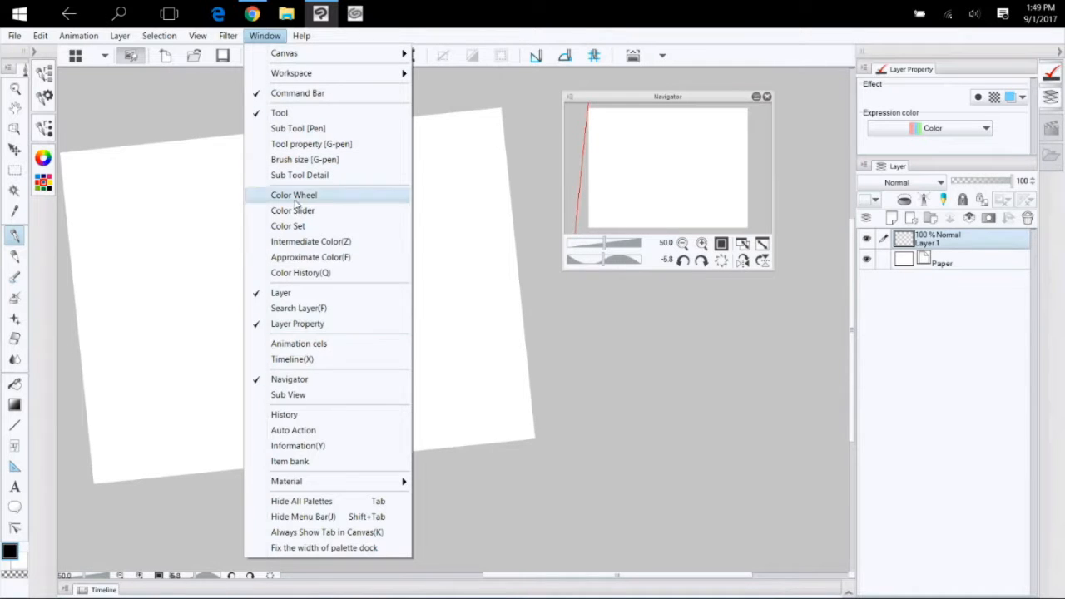
{"action": "left_click", "coordinate": [704, 371]}
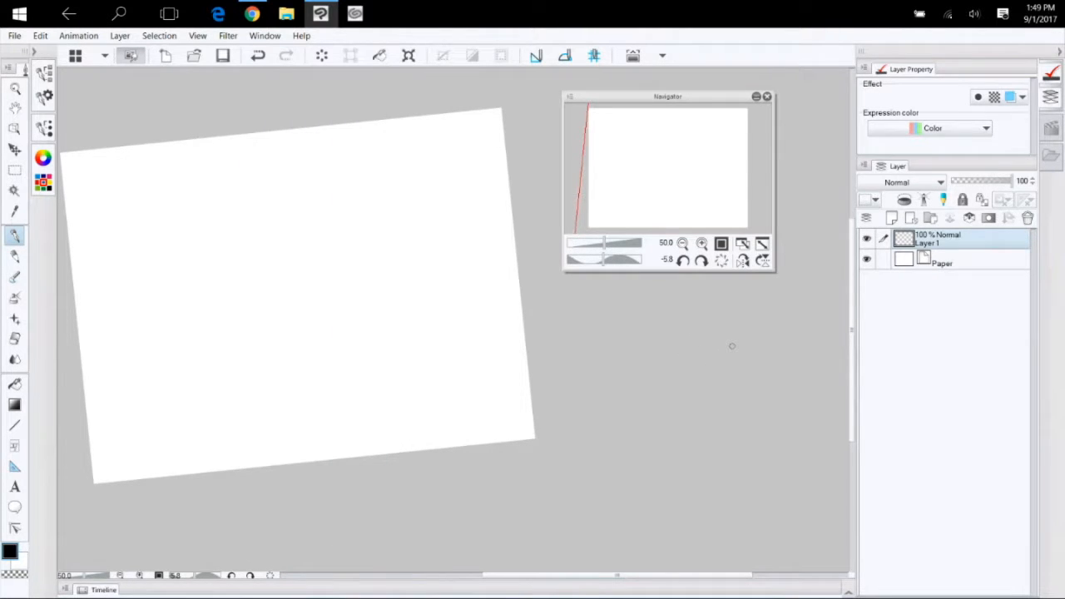
Detach the palette docked between the Layer and Material palettes and close it
{"action": "left_click", "coordinate": [1052, 127]}
{"action": "left_click_drag", "start_coordinate": [905, 70], "coordinate": [491, 111]}
{"action": "left_click", "coordinate": [638, 117]}
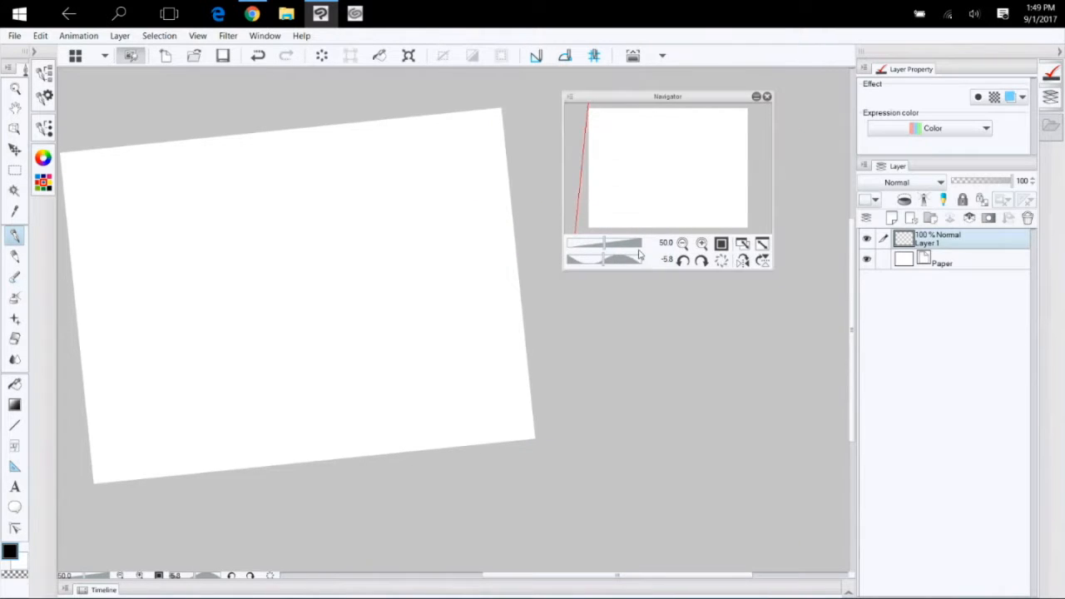
Detach the Material palette from the dock, enlarge it, and place it over the floating Navigator
{"action": "left_click", "coordinate": [1050, 125]}
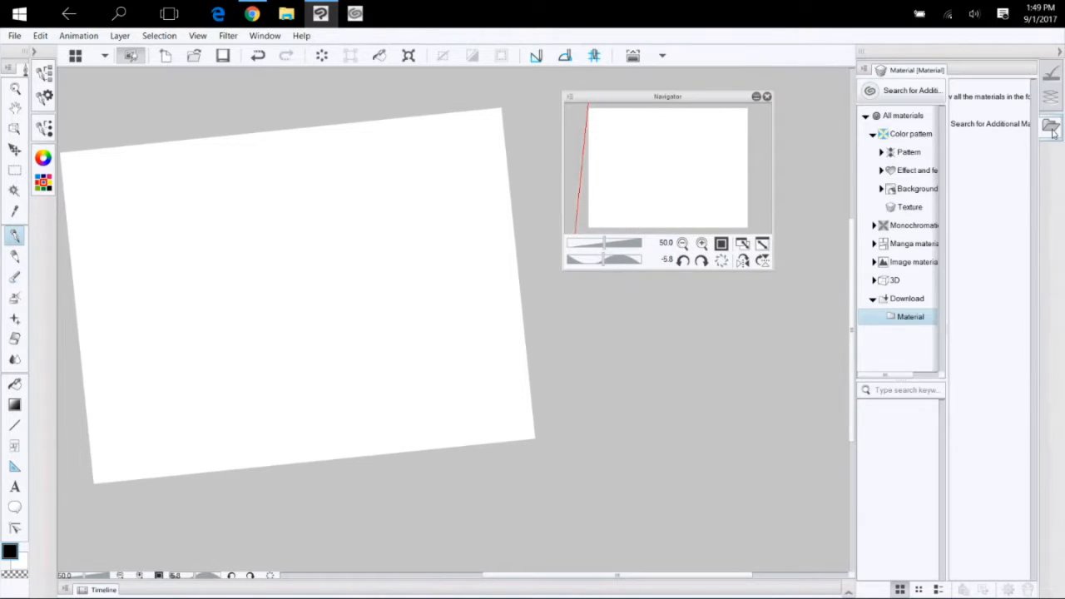
{"action": "left_click_drag", "start_coordinate": [1051, 131], "coordinate": [458, 152]}
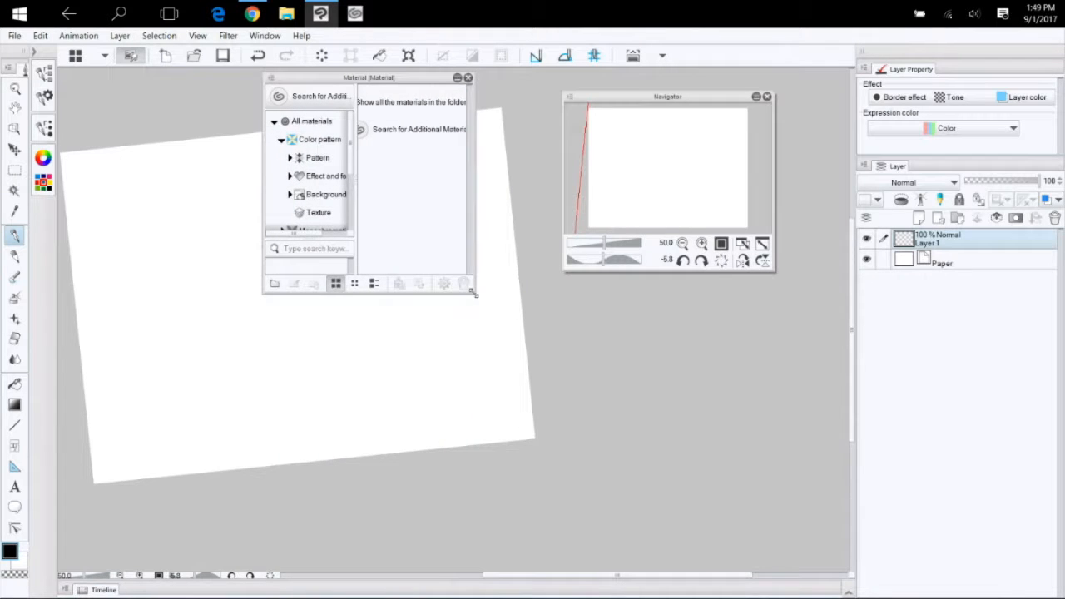
{"action": "left_click_drag", "start_coordinate": [471, 290], "coordinate": [649, 469]}
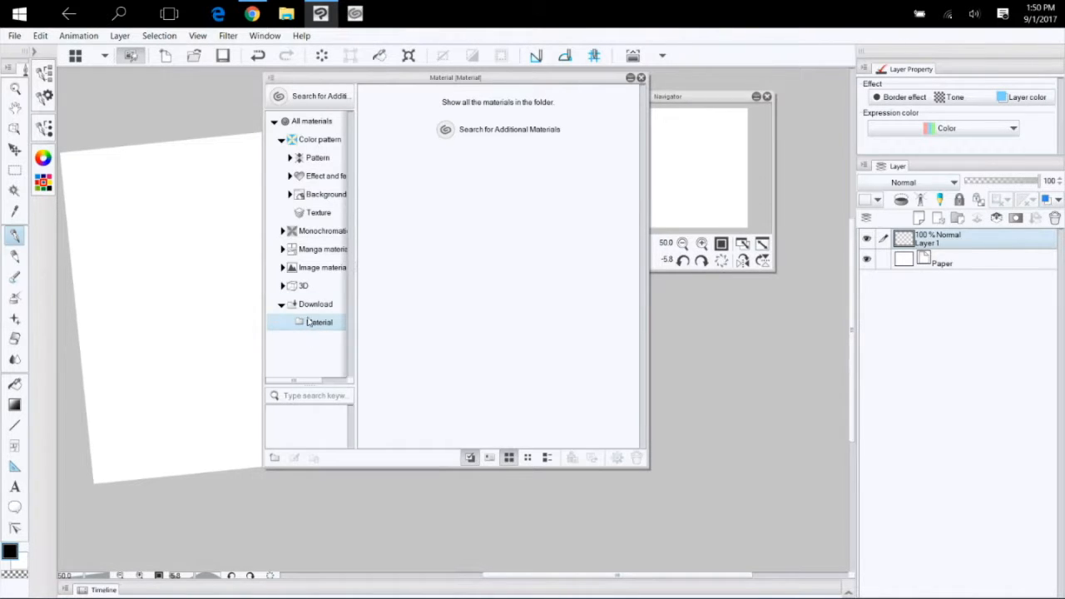
{"action": "left_click_drag", "start_coordinate": [388, 79], "coordinate": [556, 97]}
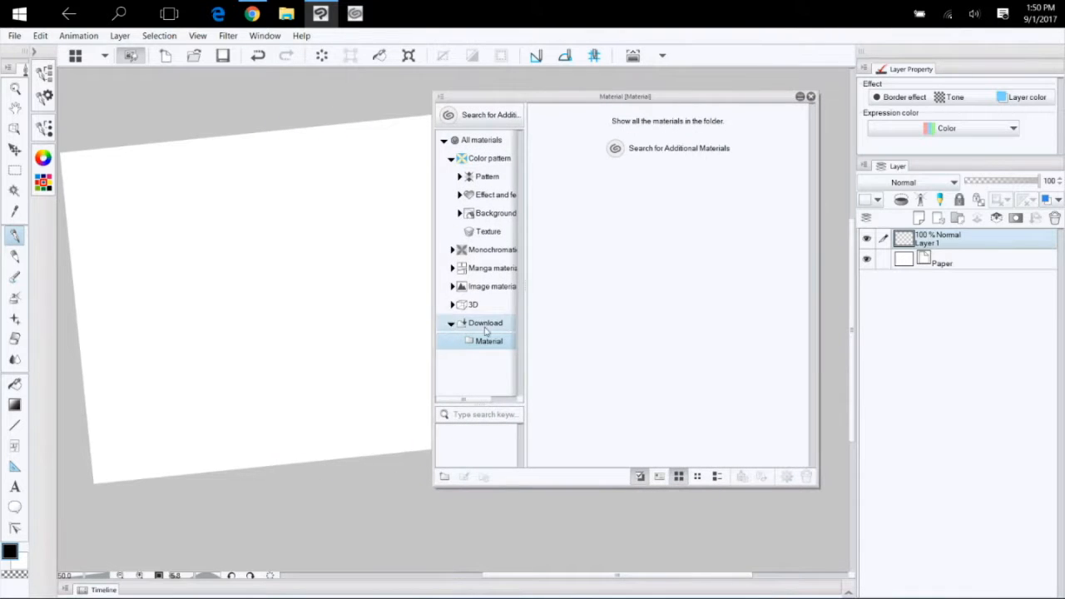
Try the different Pen sub tools, select Textured pen and check its sub tool import and export options
{"action": "left_click", "coordinate": [18, 238]}
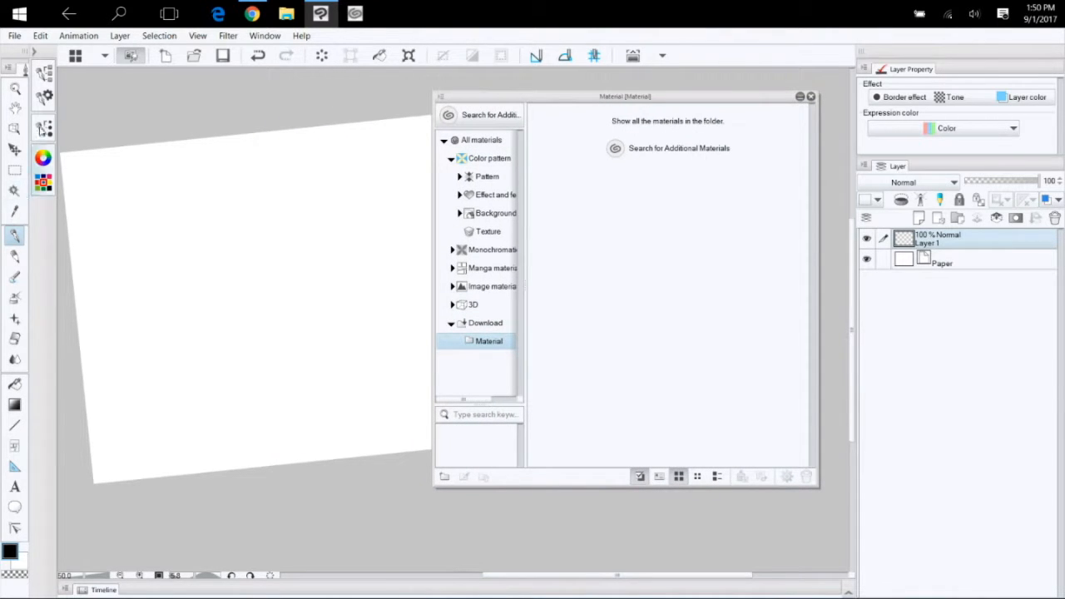
{"action": "left_click", "coordinate": [125, 185]}
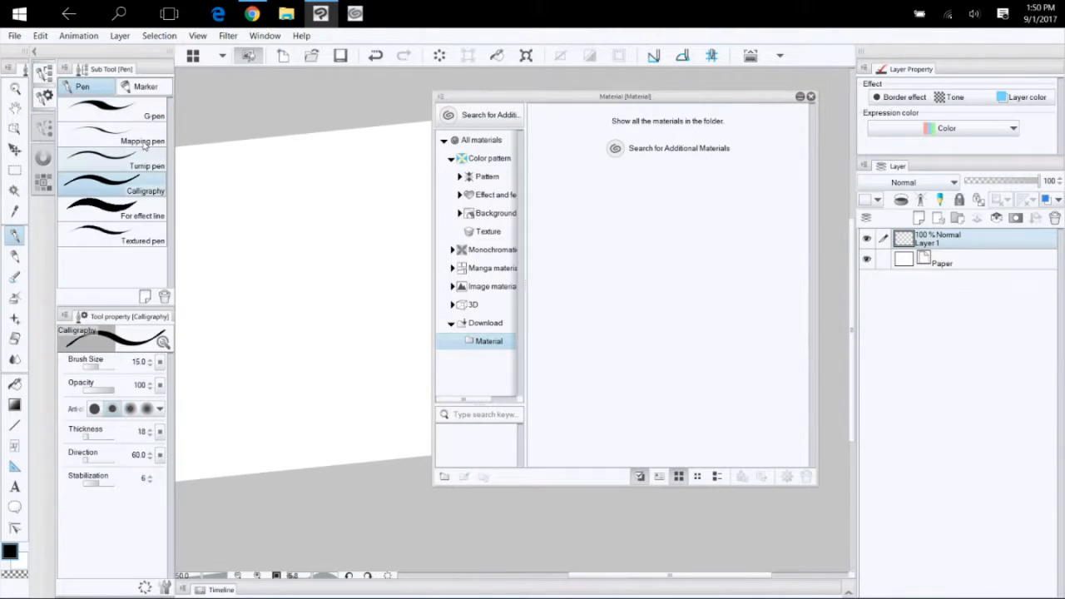
{"action": "left_click", "coordinate": [124, 212]}
{"action": "left_click", "coordinate": [133, 160]}
{"action": "left_click", "coordinate": [146, 117]}
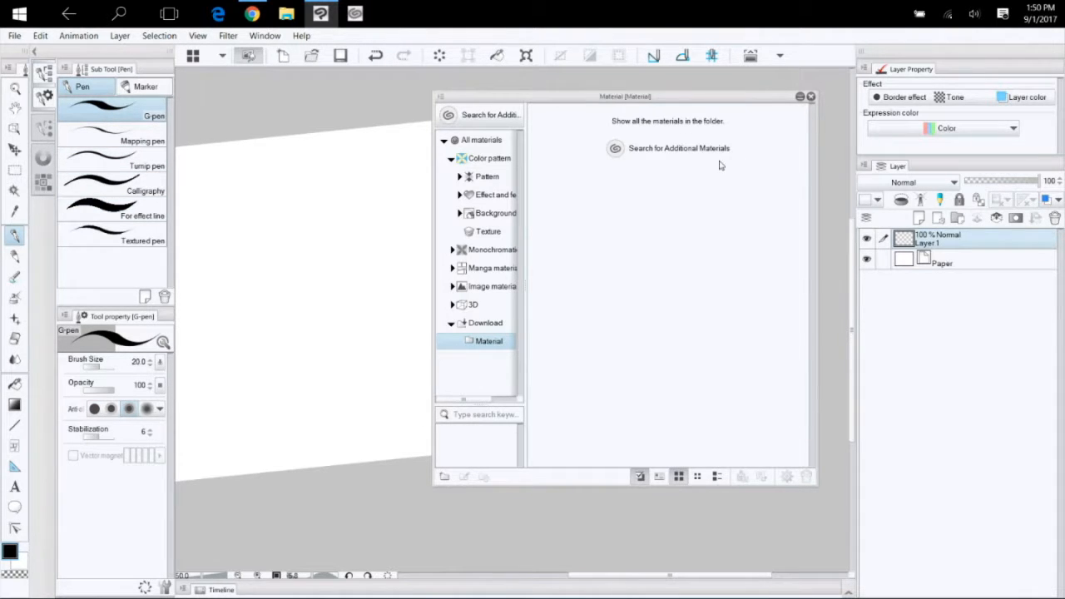
{"action": "right_click", "coordinate": [147, 241]}
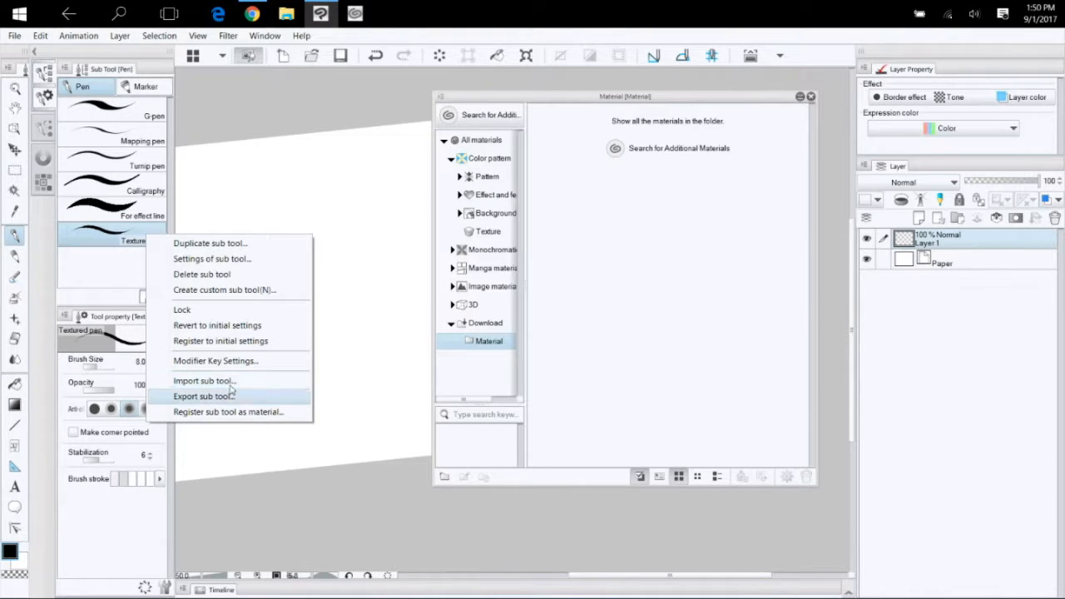
{"action": "left_click", "coordinate": [359, 400]}
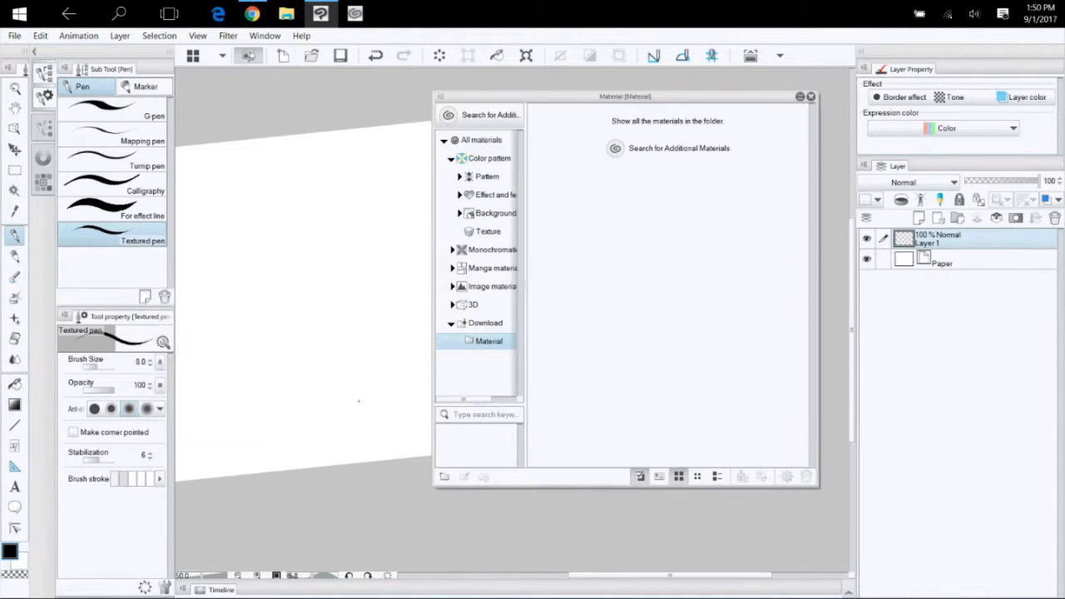
Close the Material palette and dock the Navigator above the Layer Property palette
{"action": "left_click", "coordinate": [812, 97]}
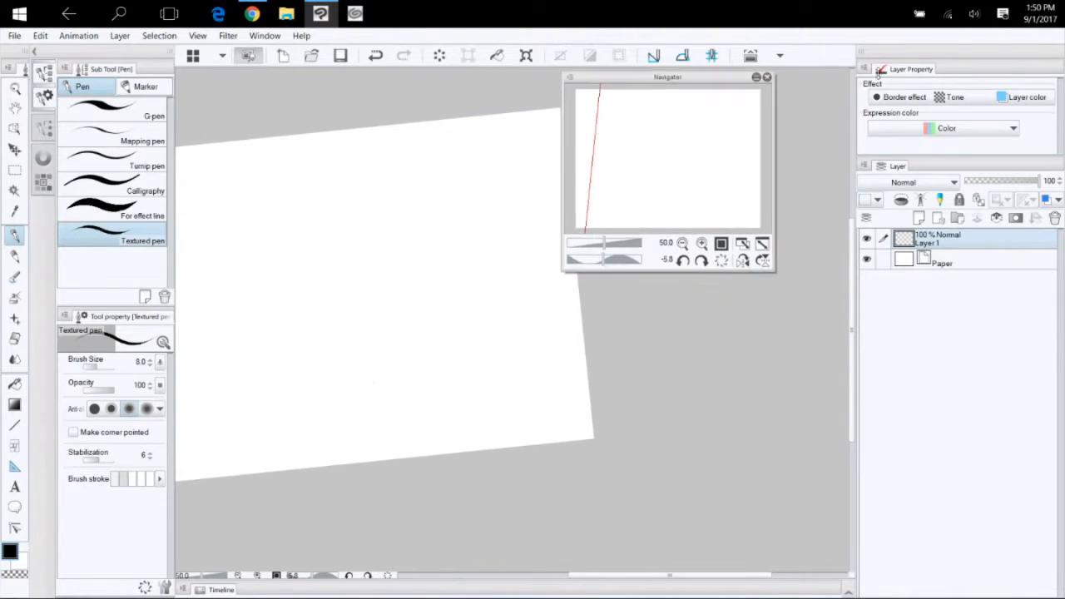
{"action": "left_click_drag", "start_coordinate": [722, 104], "coordinate": [915, 72]}
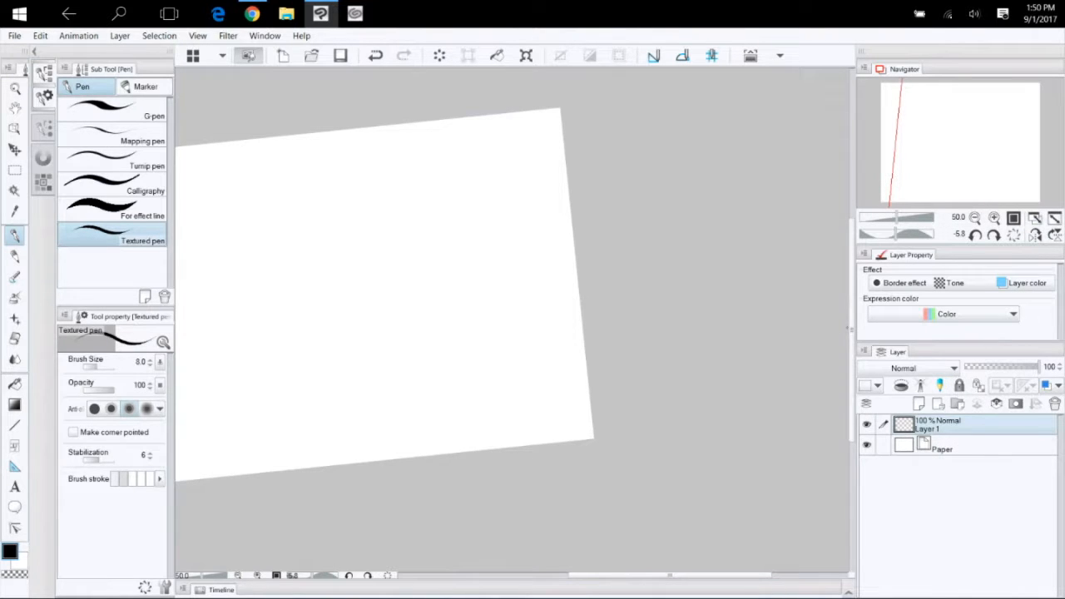
Draw a smiley face on Layer 1 with the Textured pen: a round head, two oval eyes and a curved mouth
{"action": "left_click_drag", "start_coordinate": [429, 288], "coordinate": [534, 291]}
{"action": "scroll", "coordinate": [514, 310], "scroll_direction": "down", "scroll_amount": 5}
{"action": "scroll", "coordinate": [514, 310], "scroll_direction": "up", "scroll_amount": 6}
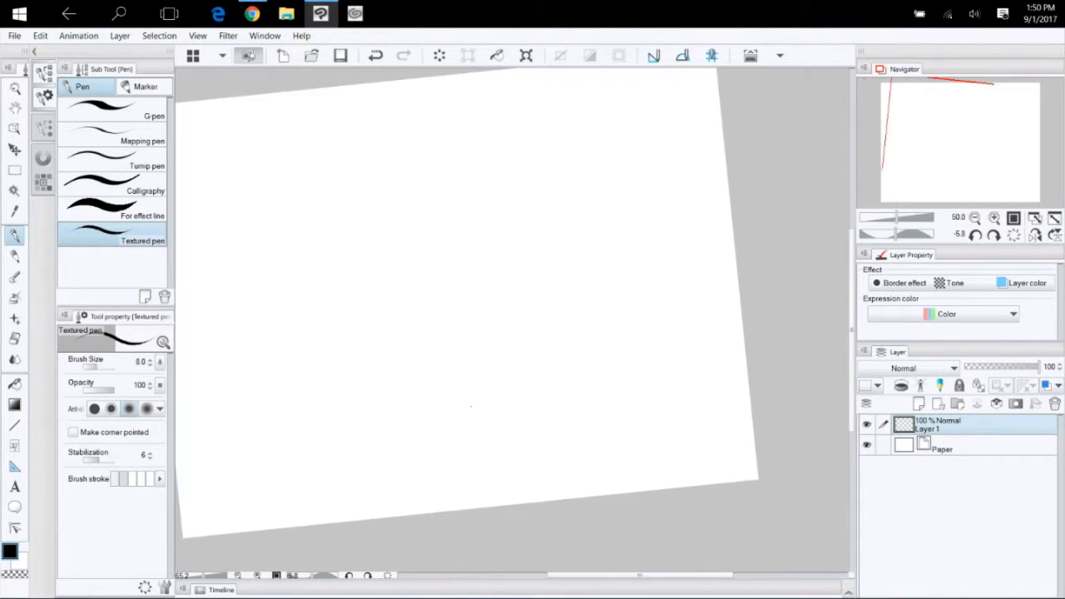
{"action": "mouse_move", "coordinate": [435, 212]}
{"action": "left_mouse_down"}
{"action": "mouse_move", "coordinate": [313, 277]}
{"action": "mouse_move", "coordinate": [484, 342]}
{"action": "mouse_move", "coordinate": [442, 196]}
{"action": "mouse_move", "coordinate": [363, 198]}
{"action": "left_mouse_up"}
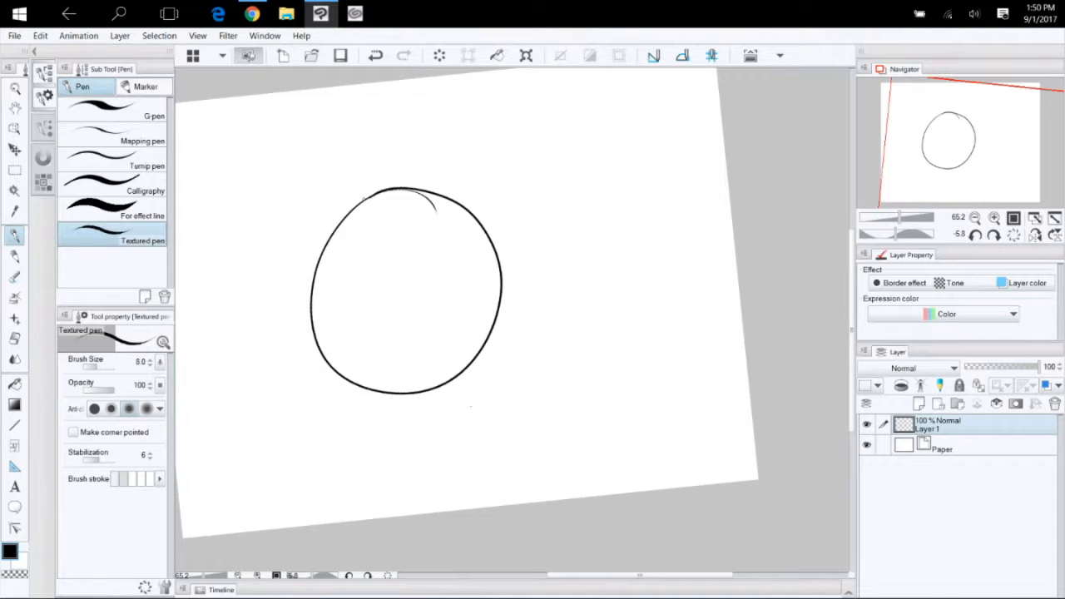
{"action": "mouse_move", "coordinate": [366, 259]}
{"action": "left_mouse_down"}
{"action": "mouse_move", "coordinate": [384, 267]}
{"action": "mouse_move", "coordinate": [371, 251]}
{"action": "left_mouse_up"}
{"action": "mouse_move", "coordinate": [426, 251]}
{"action": "left_mouse_down"}
{"action": "mouse_move", "coordinate": [445, 264]}
{"action": "mouse_move", "coordinate": [421, 249]}
{"action": "left_mouse_up"}
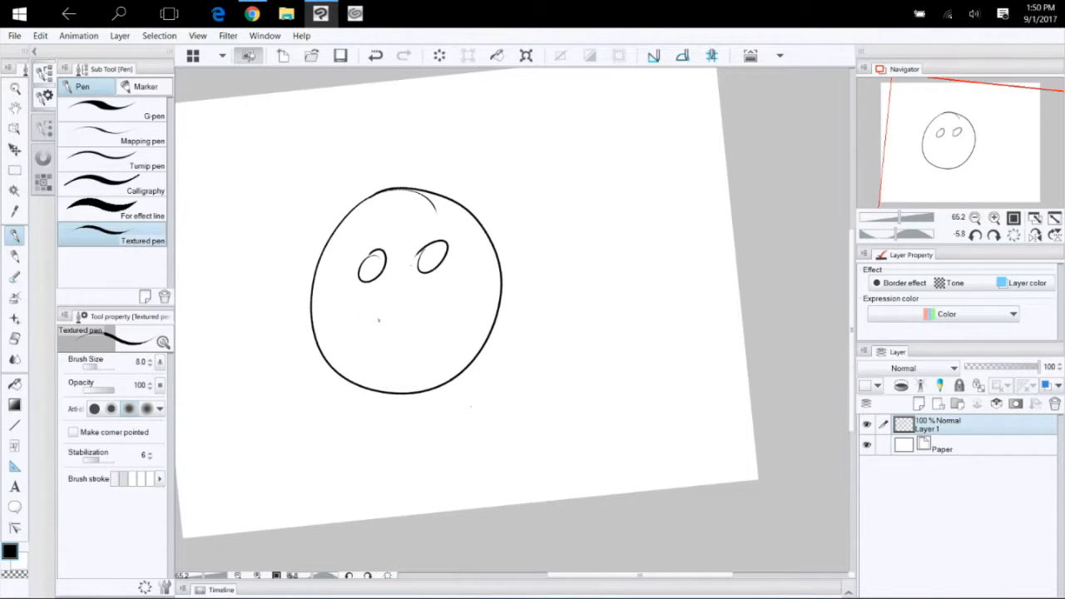
{"action": "left_click_drag", "start_coordinate": [361, 316], "coordinate": [442, 309]}
{"action": "scroll", "coordinate": [448, 287], "scroll_direction": "down", "scroll_amount": 1}
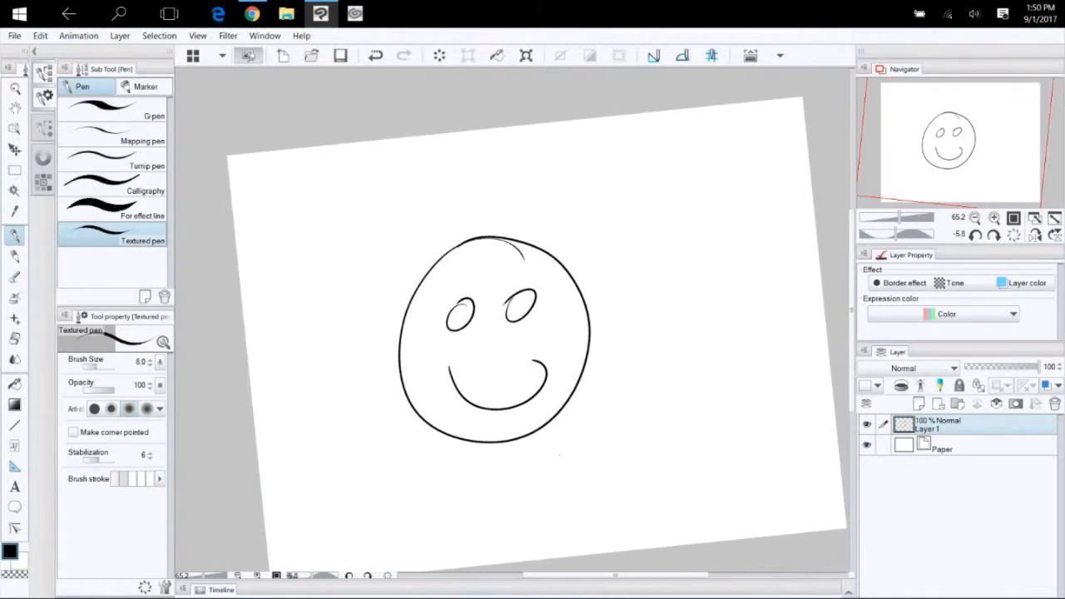
Dock the Color Wheel and Color Set palettes in a new column between the canvas and the Navigator column
{"action": "scroll", "coordinate": [448, 288], "scroll_direction": "up", "scroll_amount": 7}
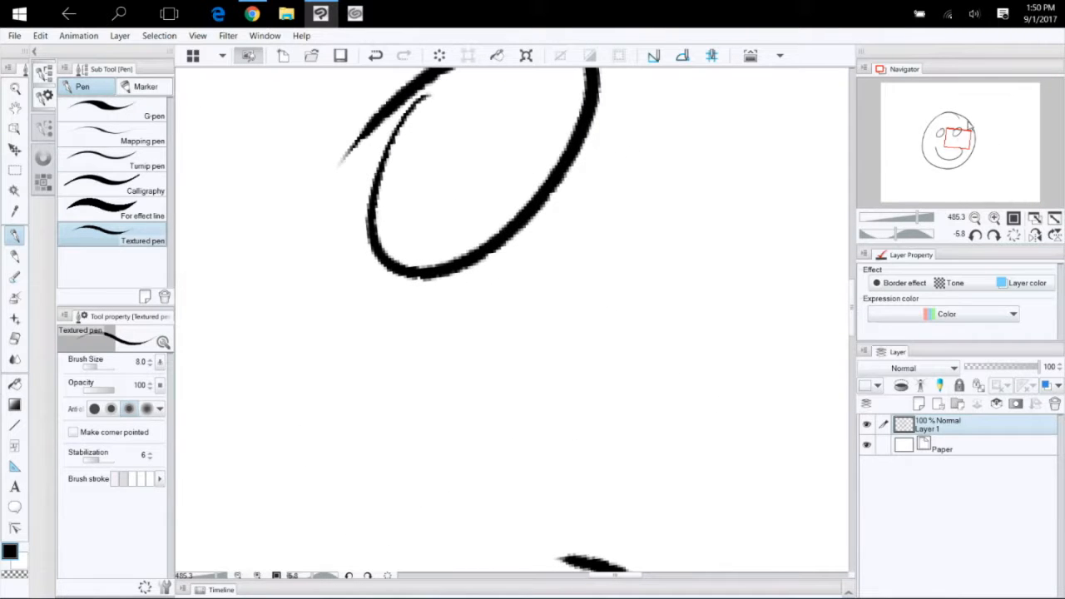
{"action": "scroll", "coordinate": [601, 346], "scroll_direction": "down", "scroll_amount": 6}
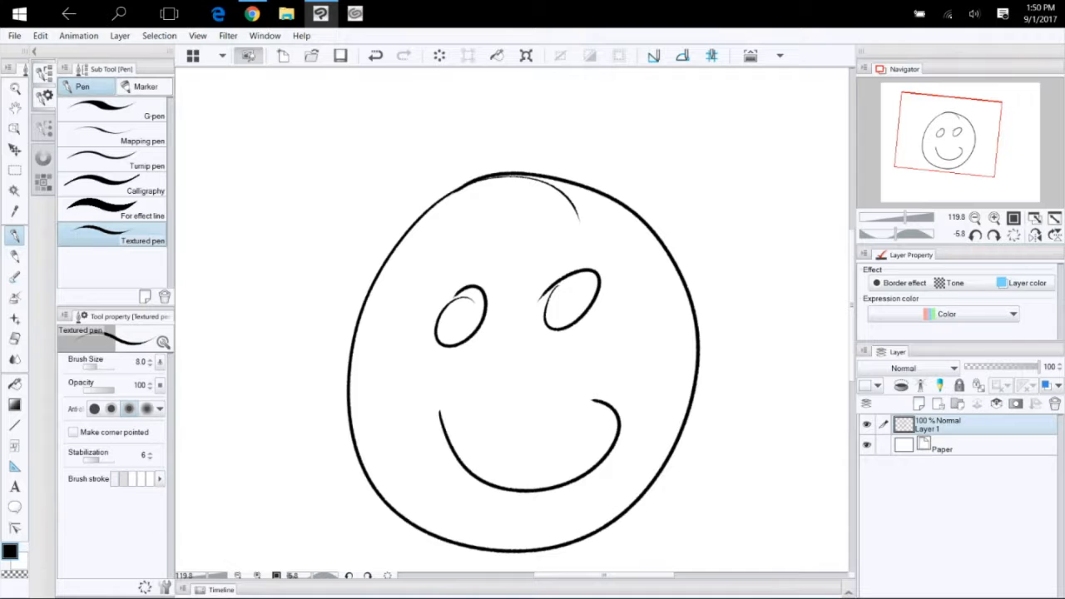
{"action": "left_click", "coordinate": [43, 158]}
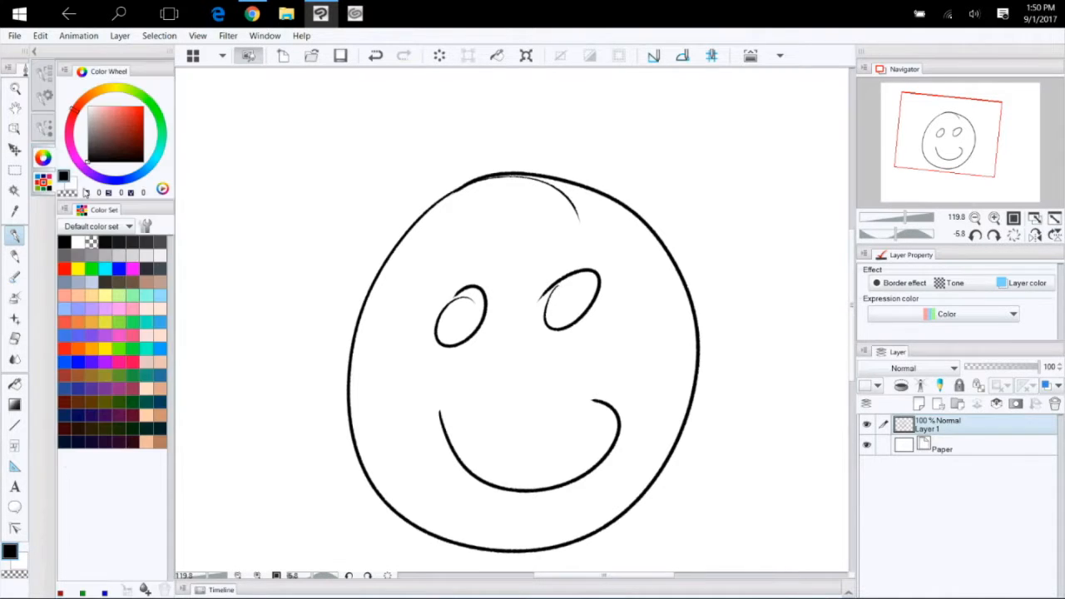
{"action": "left_click_drag", "start_coordinate": [48, 159], "coordinate": [695, 200]}
{"action": "left_click_drag", "start_coordinate": [63, 177], "coordinate": [774, 241]}
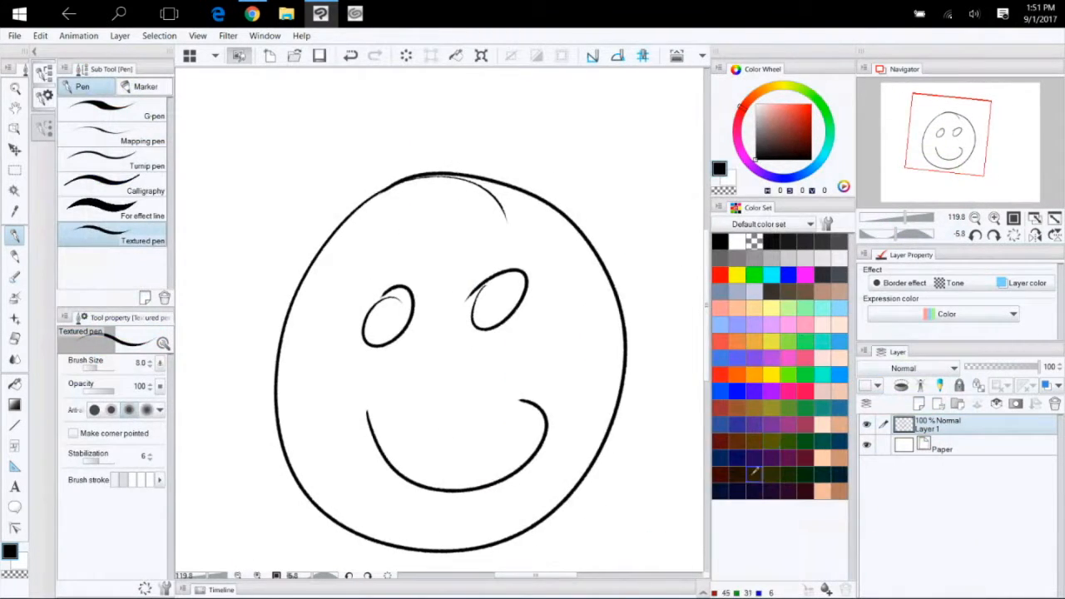
Show the Color Set swatches in Step 16 size and slightly narrow the column holding the color palettes
{"action": "left_click", "coordinate": [721, 207]}
{"action": "mouse_move", "coordinate": [787, 382]}
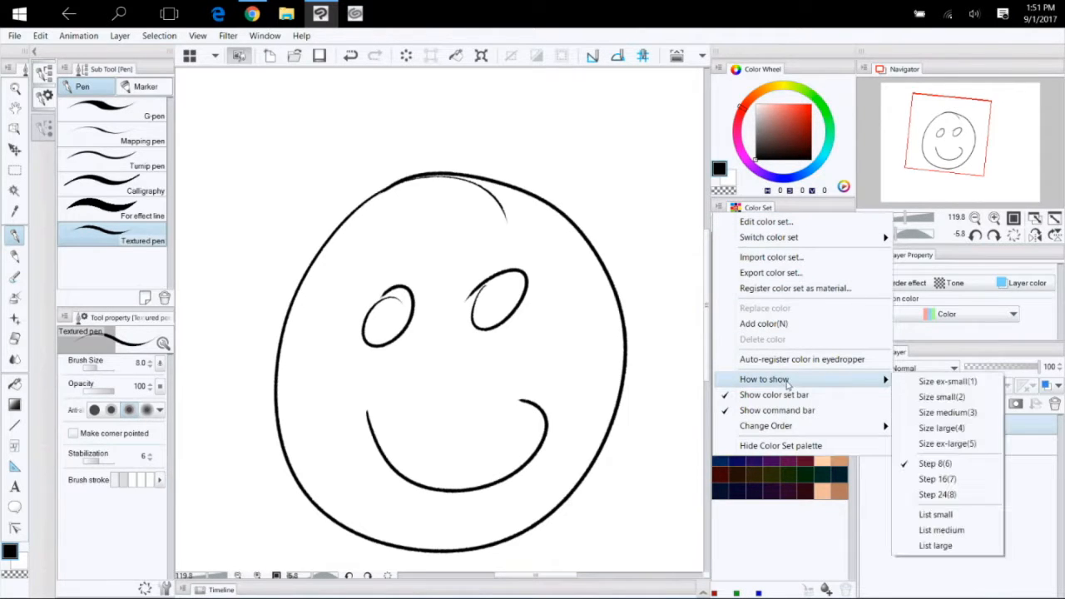
{"action": "left_click", "coordinate": [946, 482]}
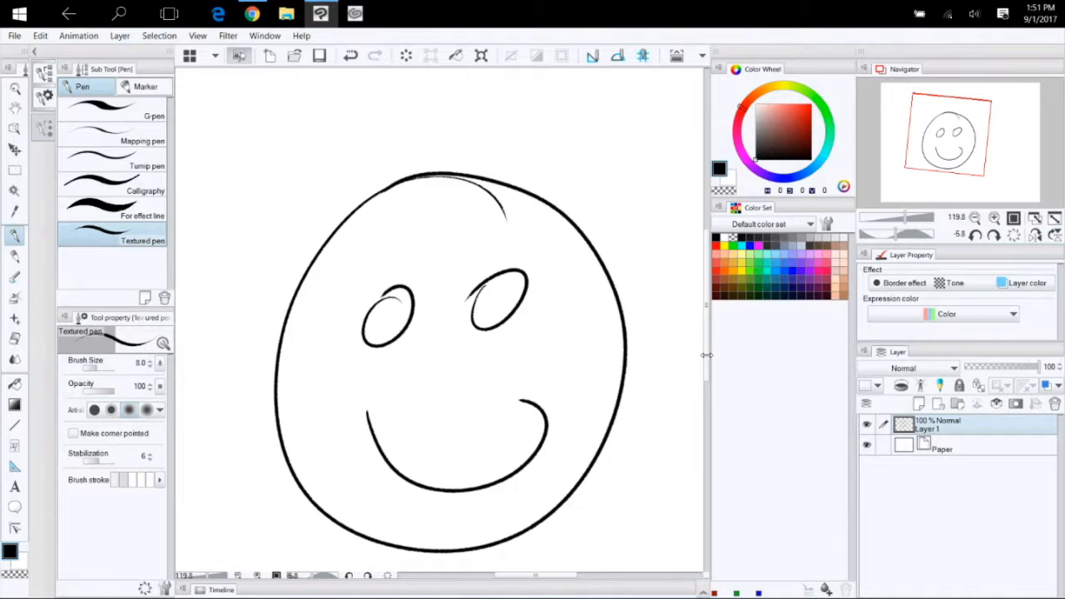
{"action": "mouse_move", "coordinate": [705, 355]}
{"action": "left_mouse_down"}
{"action": "mouse_move", "coordinate": [563, 357]}
{"action": "mouse_move", "coordinate": [720, 357]}
{"action": "mouse_move", "coordinate": [551, 349]}
{"action": "mouse_move", "coordinate": [721, 353]}
{"action": "left_mouse_up"}
Dock the Color Wheel below the Color Set and switch its color field from a square to a triangle
{"action": "left_click_drag", "start_coordinate": [757, 69], "coordinate": [791, 490]}
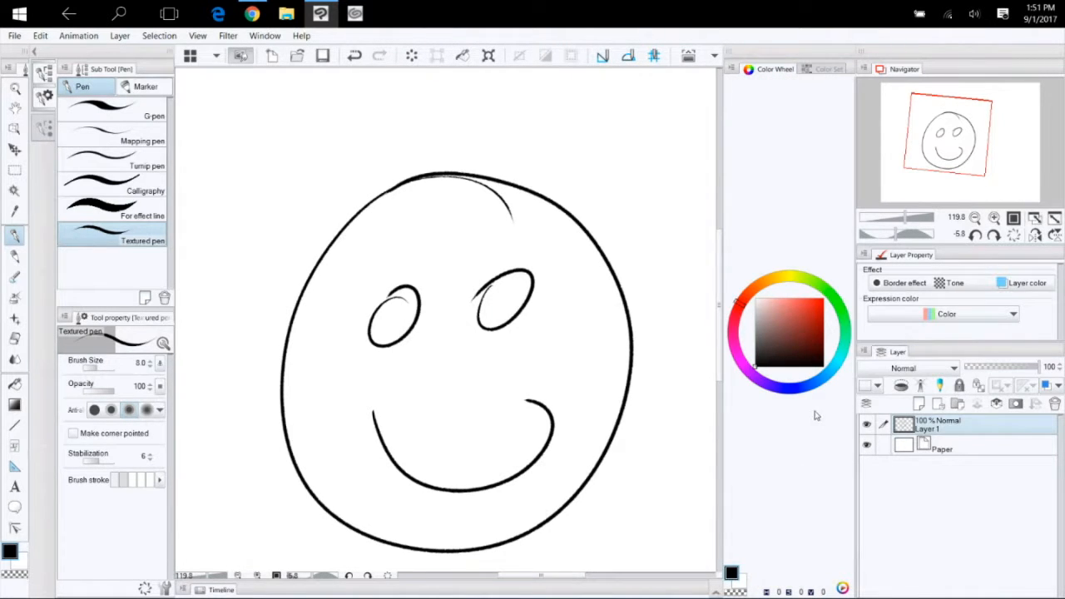
{"action": "left_click_drag", "start_coordinate": [772, 73], "coordinate": [790, 589]}
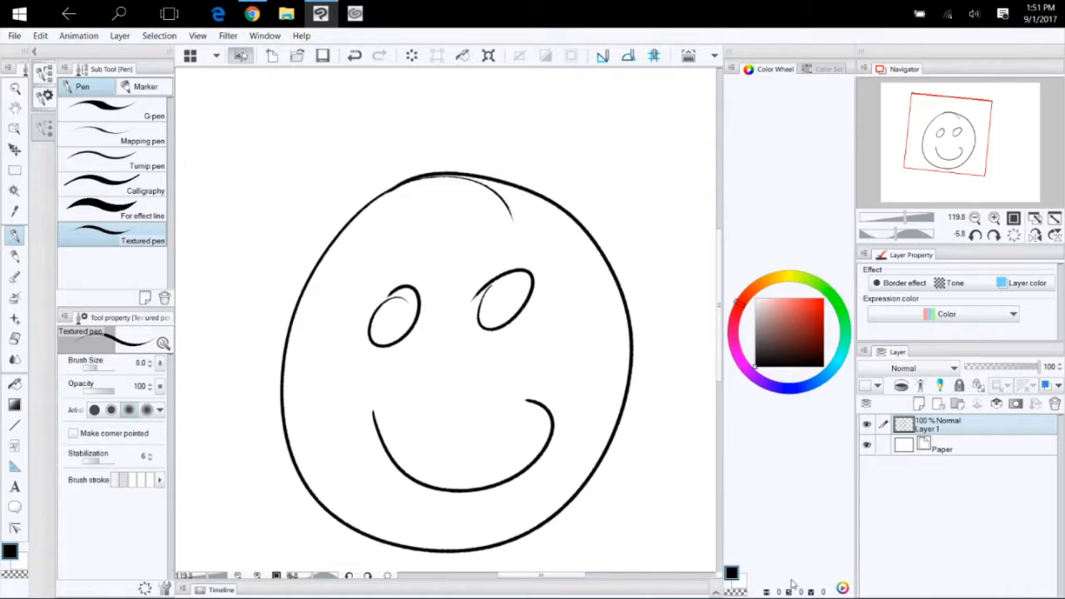
{"action": "left_click", "coordinate": [842, 588]}
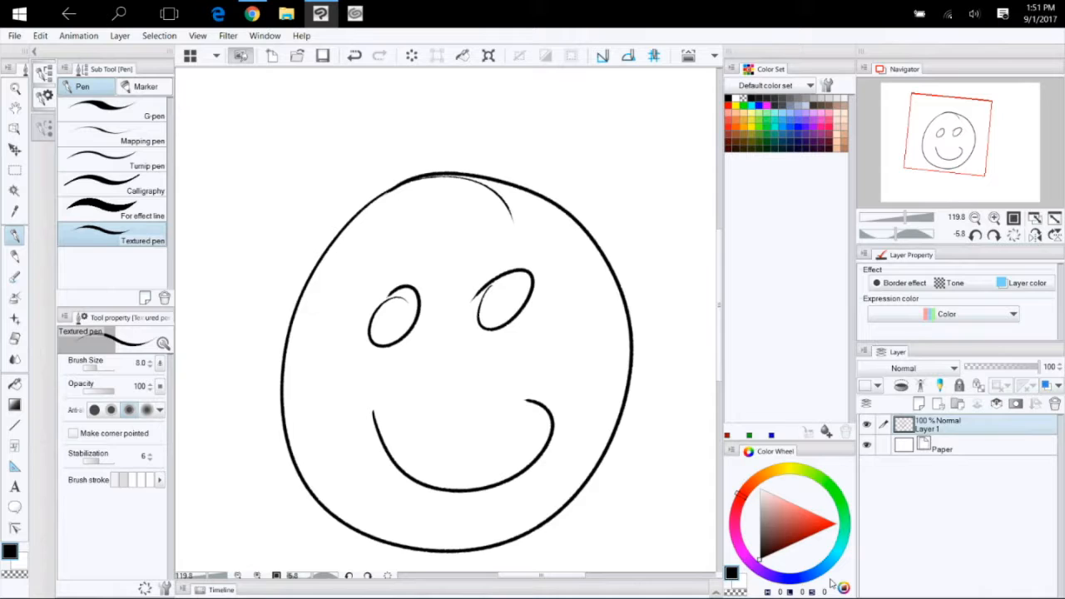
Show the Sub View palette and dock it above the Navigator
{"action": "left_click", "coordinate": [265, 36]}
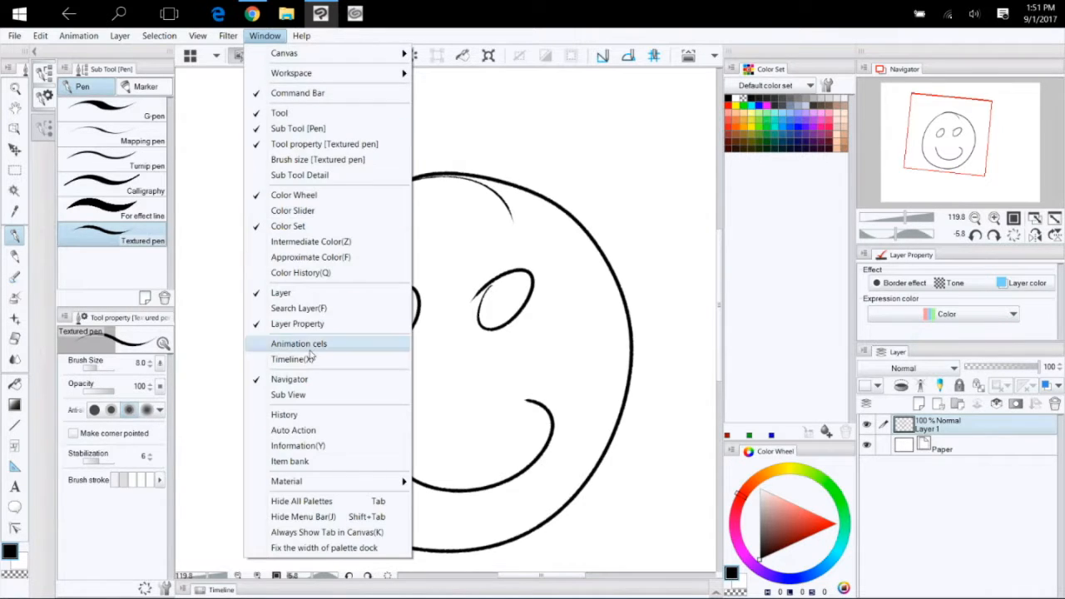
{"action": "left_click", "coordinate": [289, 395]}
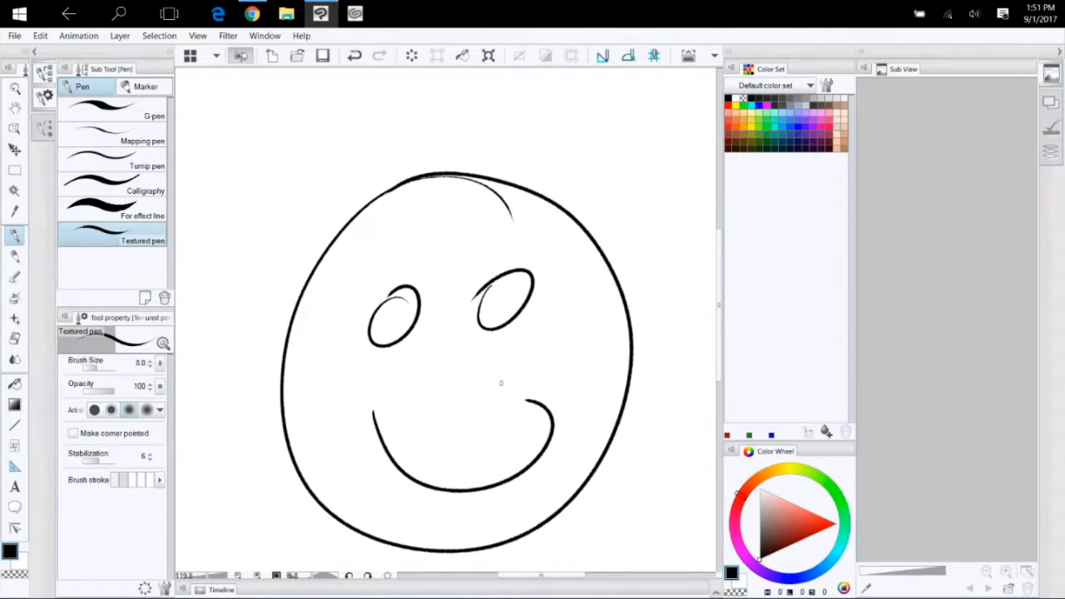
{"action": "left_click_drag", "start_coordinate": [902, 69], "coordinate": [799, 86]}
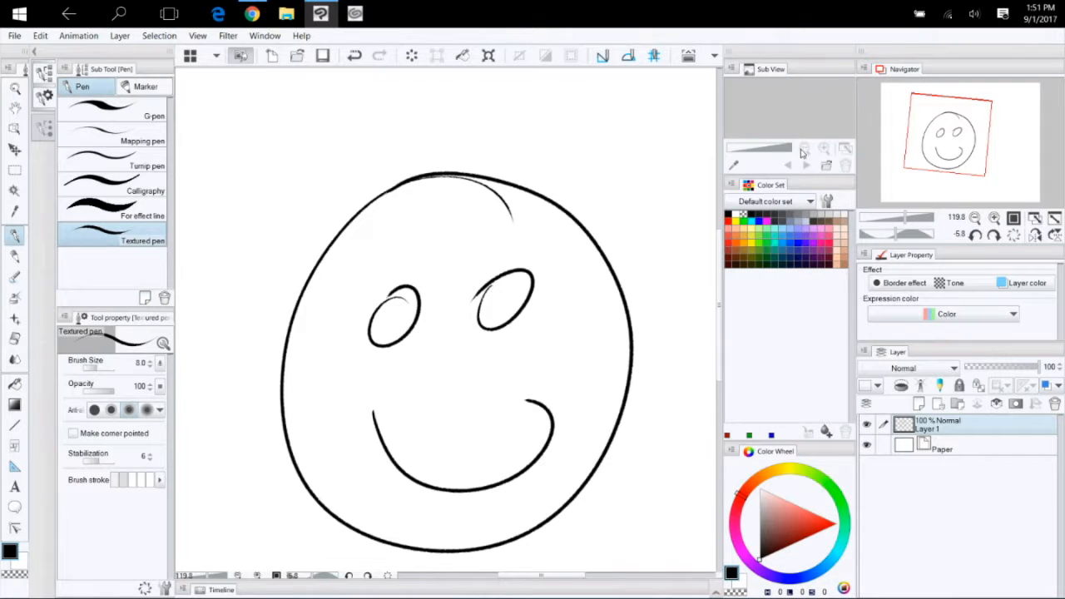
{"action": "left_click_drag", "start_coordinate": [808, 175], "coordinate": [819, 208]}
{"action": "left_click_drag", "start_coordinate": [770, 69], "coordinate": [905, 71]}
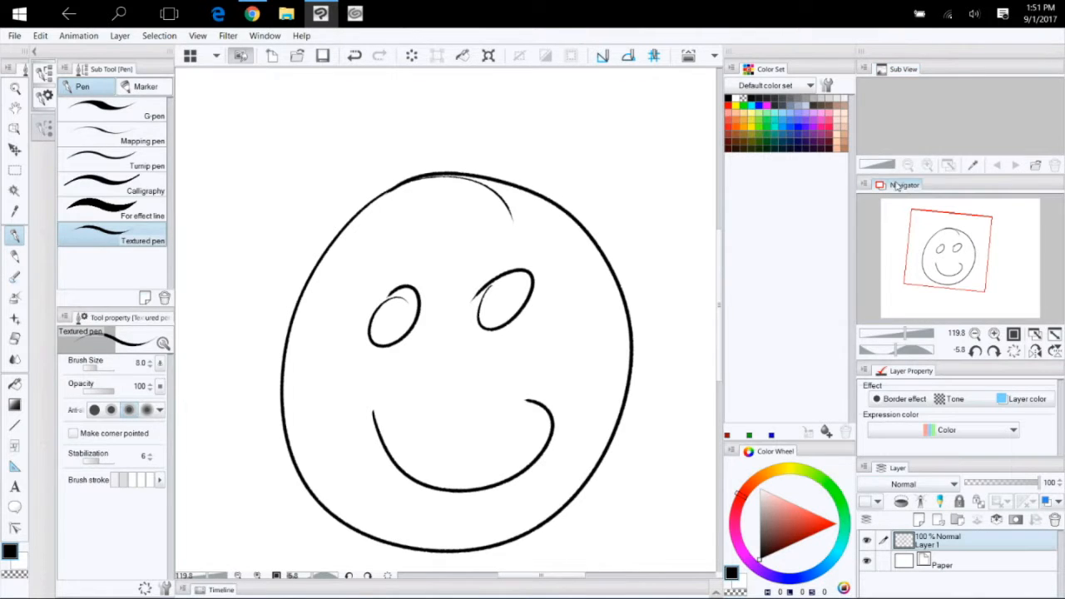
Move the Navigator above the Color Set and enlarge the Navigator, Sub View and Layer Property palettes
{"action": "left_click_drag", "start_coordinate": [902, 185], "coordinate": [828, 209]}
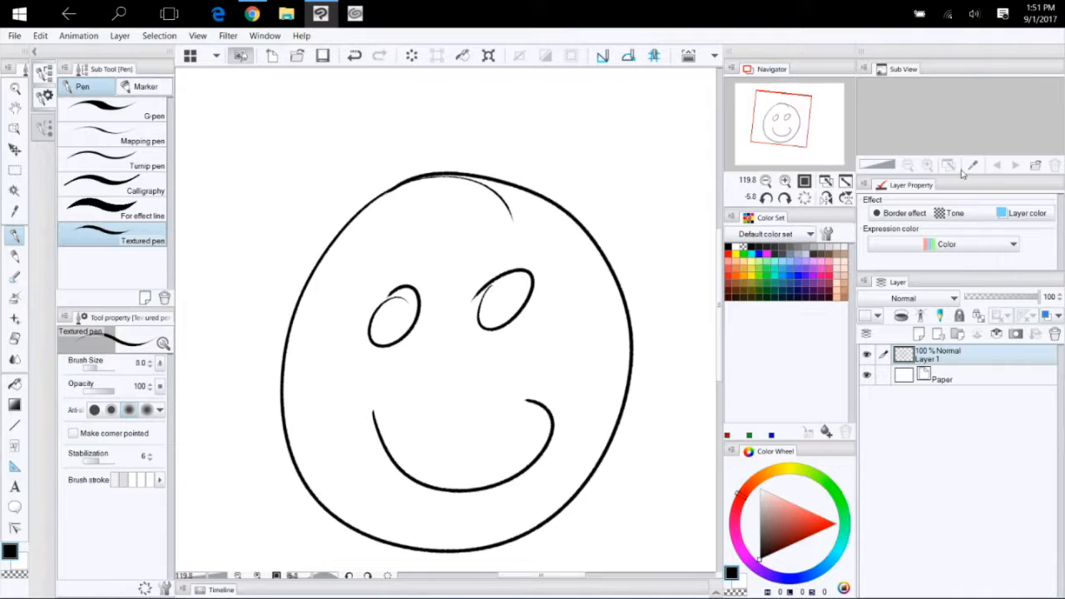
{"action": "left_click_drag", "start_coordinate": [960, 176], "coordinate": [961, 211]}
{"action": "left_click_drag", "start_coordinate": [829, 208], "coordinate": [829, 229]}
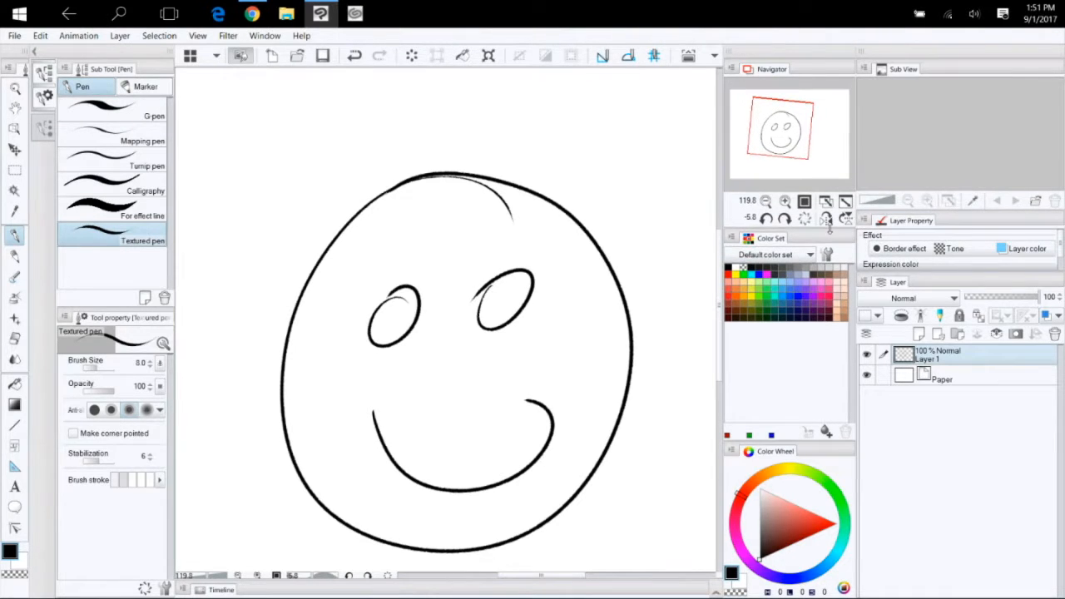
{"action": "left_click_drag", "start_coordinate": [951, 274], "coordinate": [940, 328]}
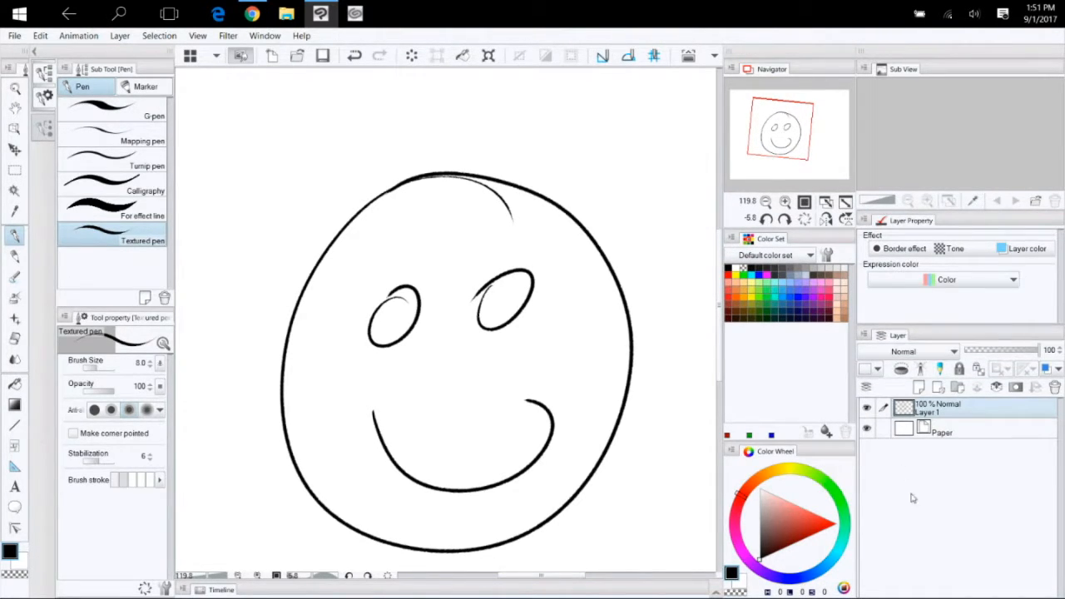
Place the Layer palette's command bar below the layer list
{"action": "left_click", "coordinate": [879, 369]}
{"action": "left_click", "coordinate": [863, 335]}
{"action": "left_click", "coordinate": [865, 335]}
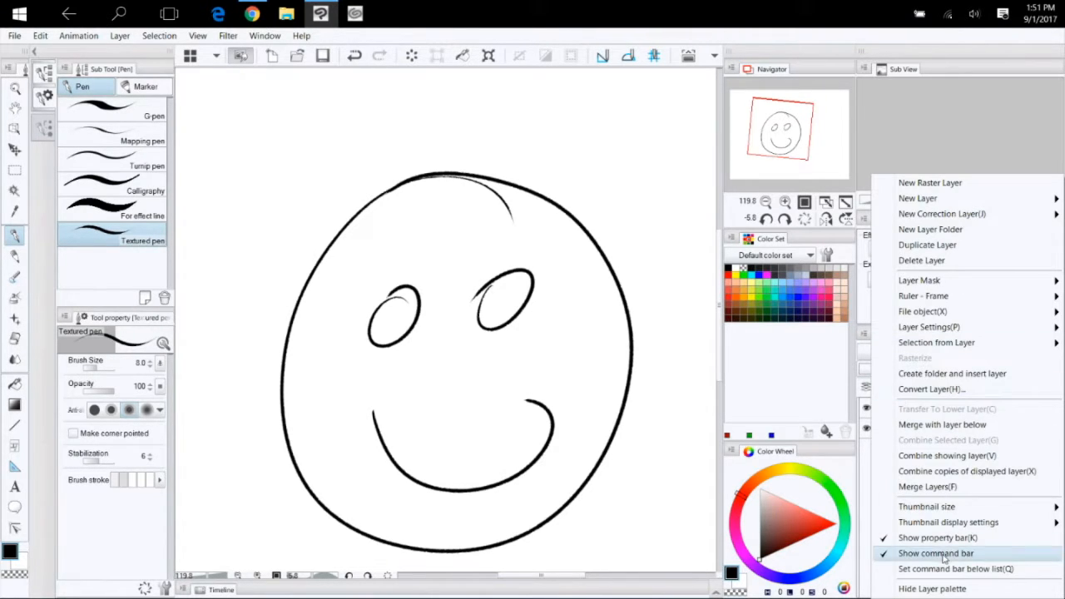
{"action": "left_click", "coordinate": [967, 570]}
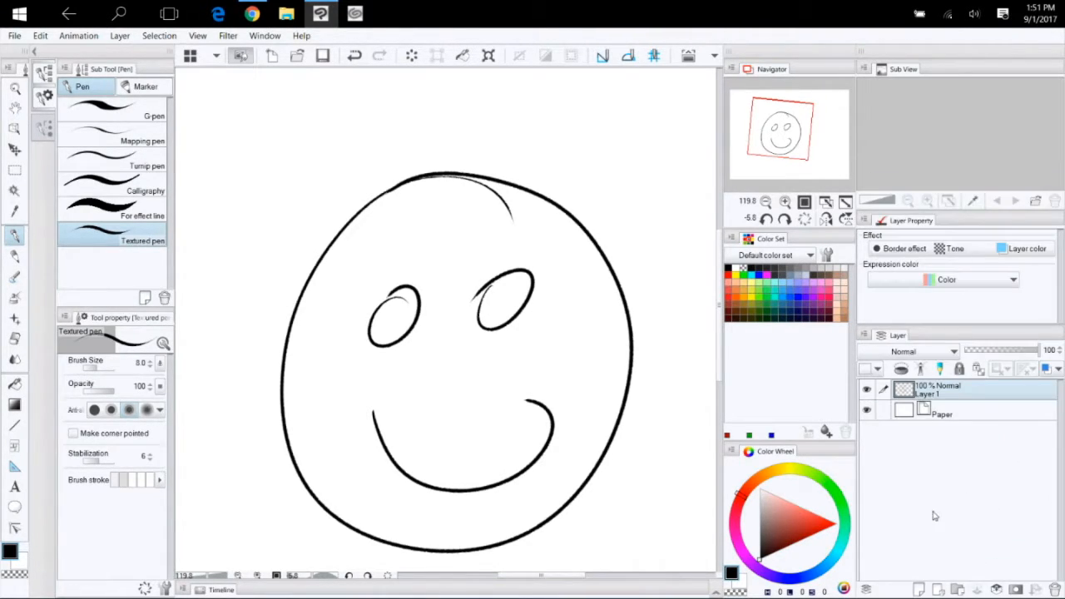
Add a raster layer and a vector layer, draw a zigzag across the face's cheek, and toggle the vector layer's visibility
{"action": "left_click", "coordinate": [918, 590]}
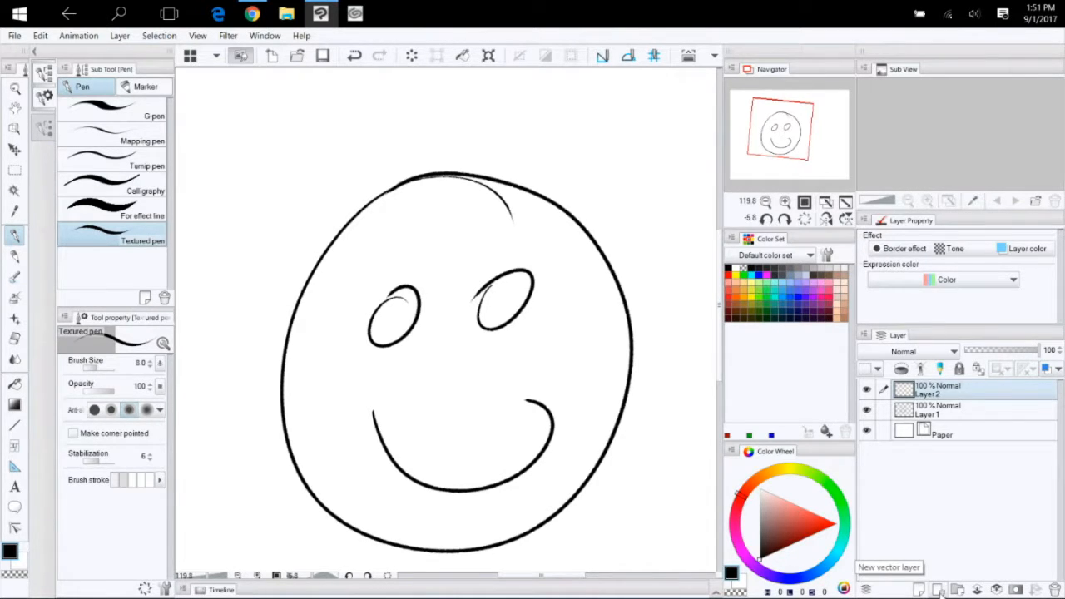
{"action": "left_click", "coordinate": [938, 589]}
{"action": "mouse_move", "coordinate": [576, 397]}
{"action": "left_mouse_down"}
{"action": "mouse_move", "coordinate": [565, 351]}
{"action": "mouse_move", "coordinate": [447, 397]}
{"action": "left_mouse_up"}
{"action": "left_click", "coordinate": [865, 389]}
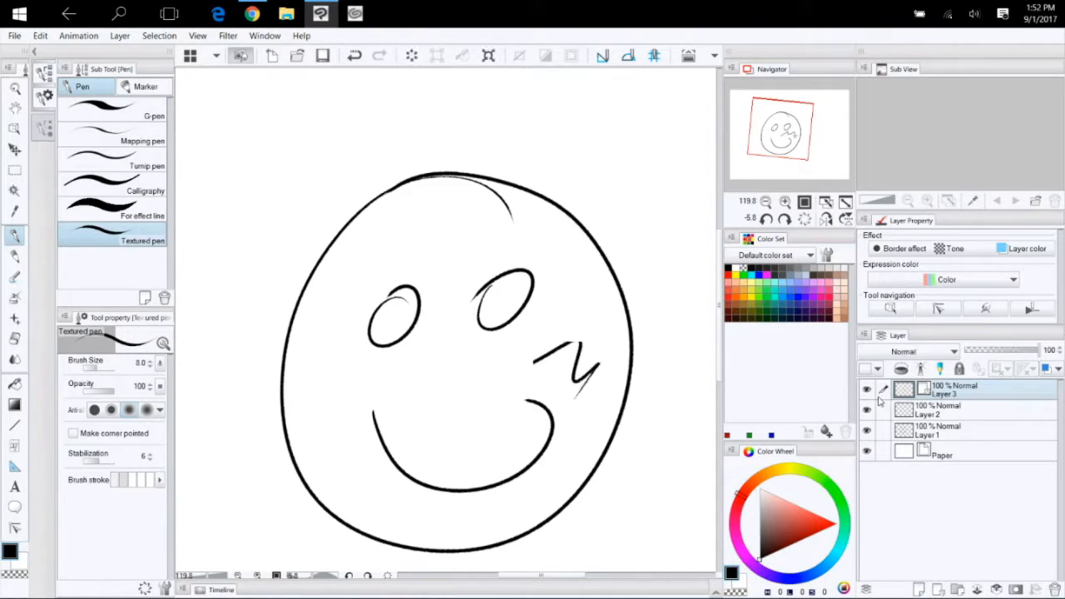
{"action": "left_click", "coordinate": [866, 389]}
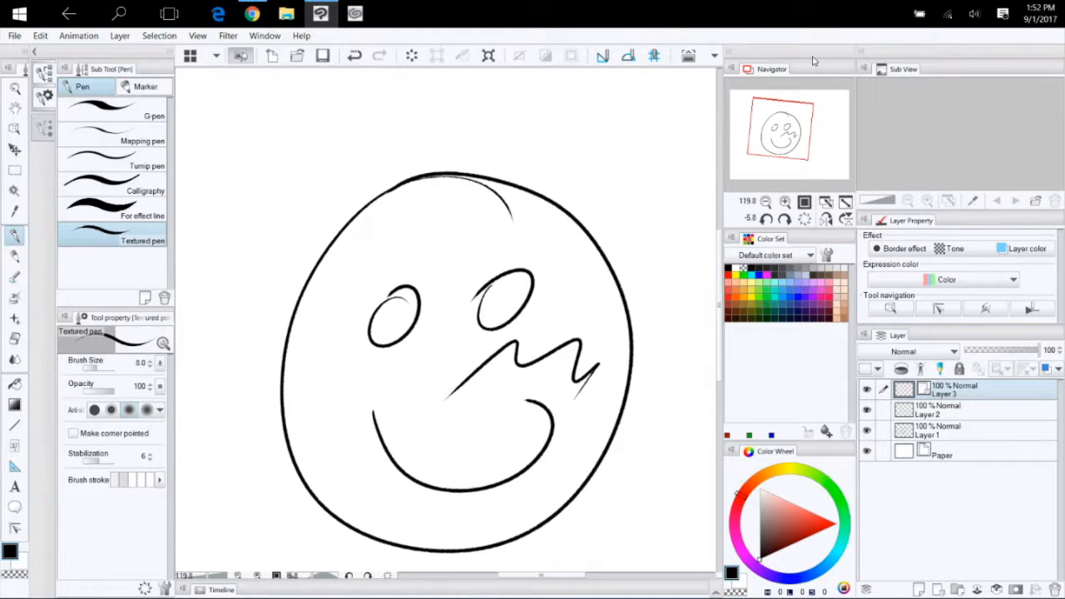
Merge the Navigator and color palette column into the layer palettes' dock as icons and collapse all its palettes
{"action": "left_click_drag", "start_coordinate": [814, 56], "coordinate": [1054, 148]}
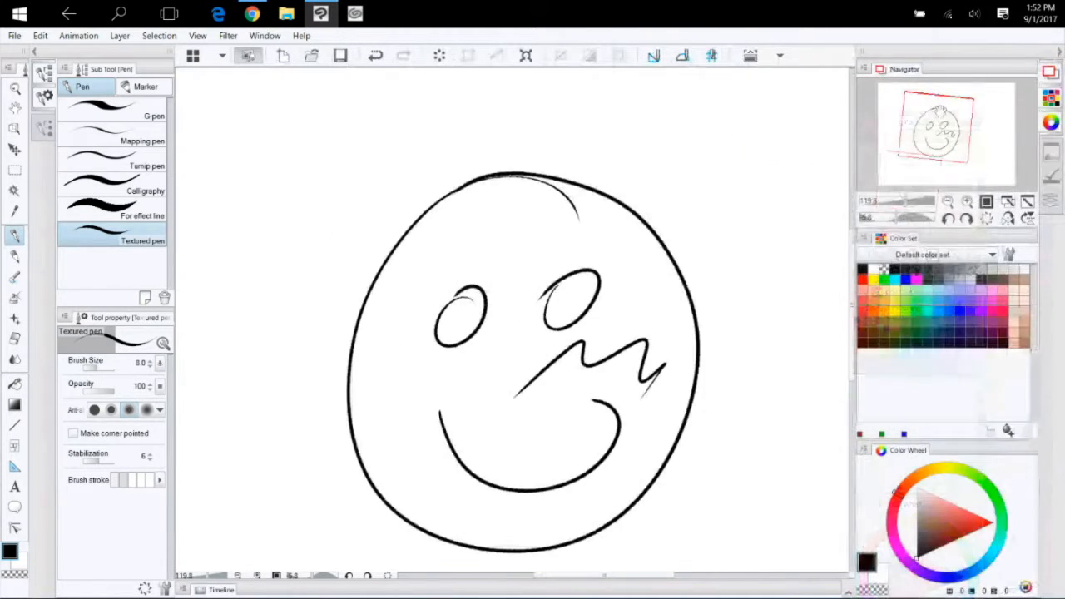
{"action": "left_click", "coordinate": [1054, 148]}
{"action": "left_click", "coordinate": [1053, 124]}
{"action": "left_click", "coordinate": [1055, 173]}
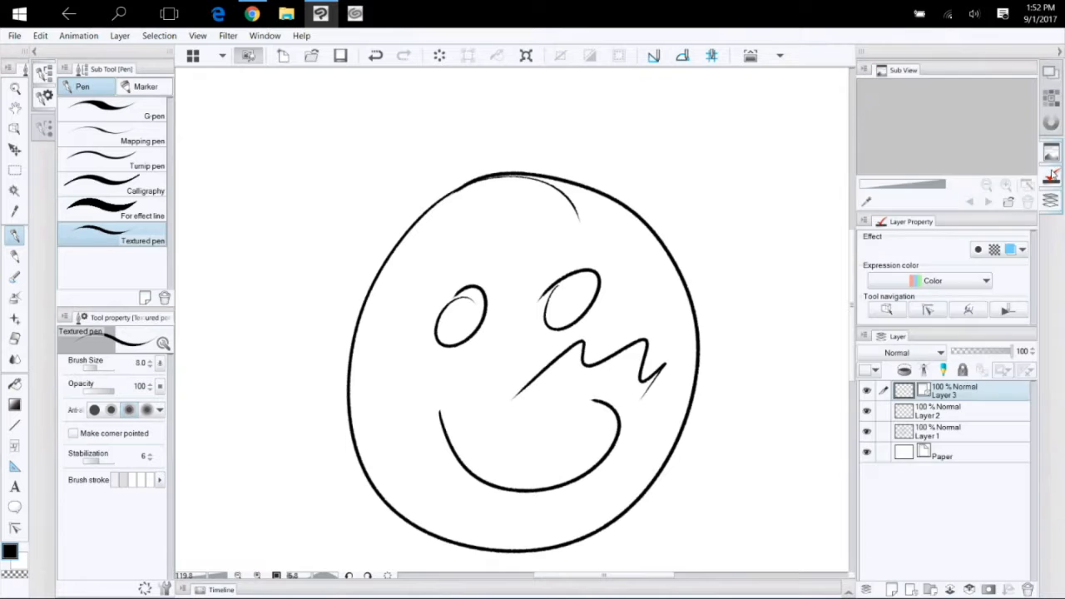
{"action": "left_click", "coordinate": [1055, 176]}
{"action": "left_click", "coordinate": [1055, 177]}
{"action": "left_click", "coordinate": [1056, 176]}
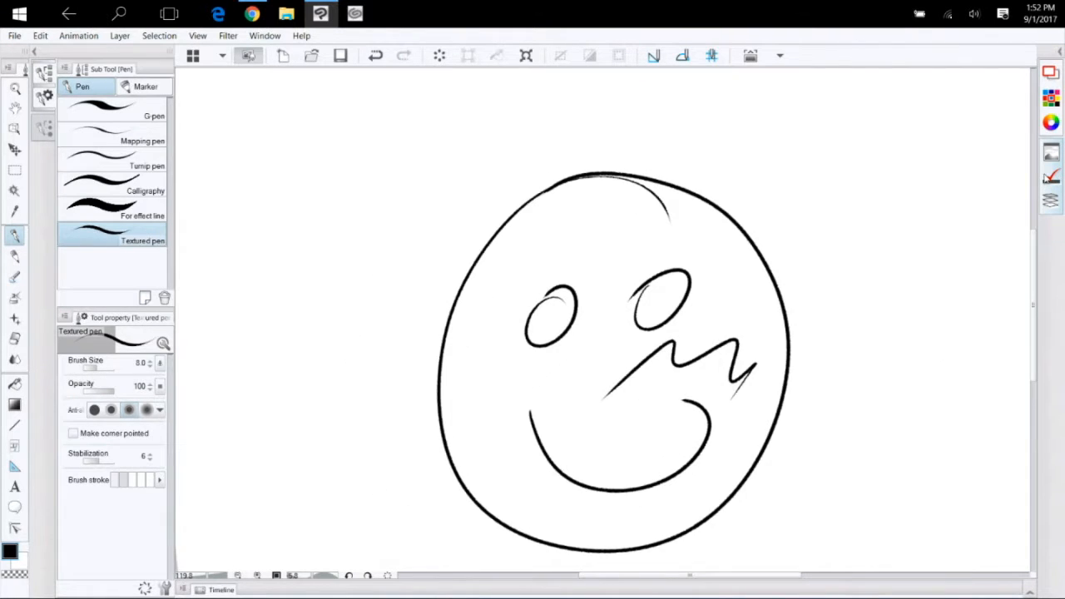
Undo the zigzag stroke on the face
{"action": "left_click_drag", "start_coordinate": [733, 571], "coordinate": [713, 535]}
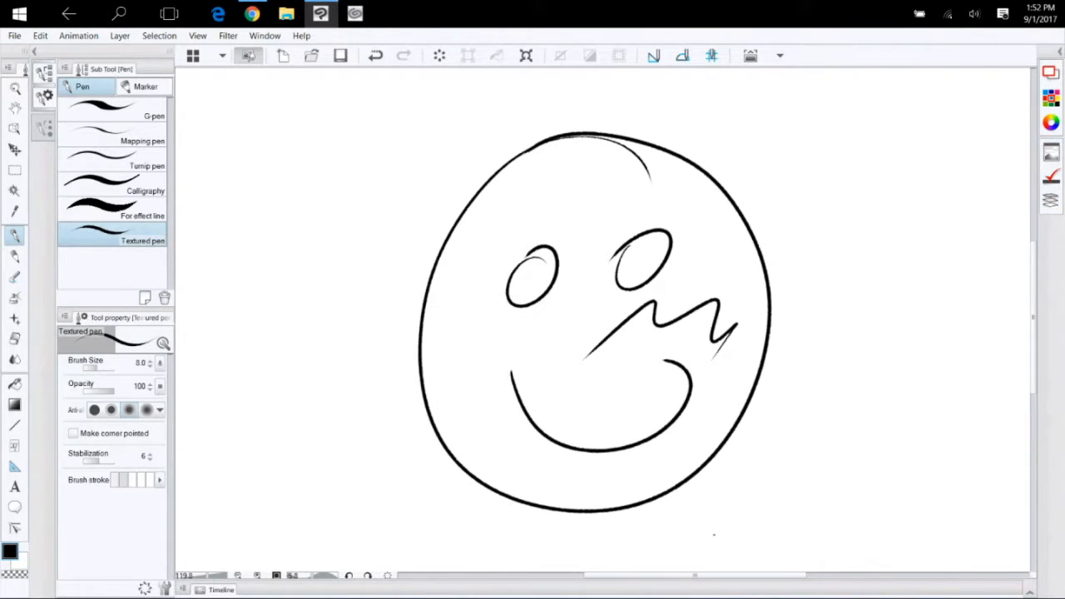
{"action": "left_click", "coordinate": [375, 55]}
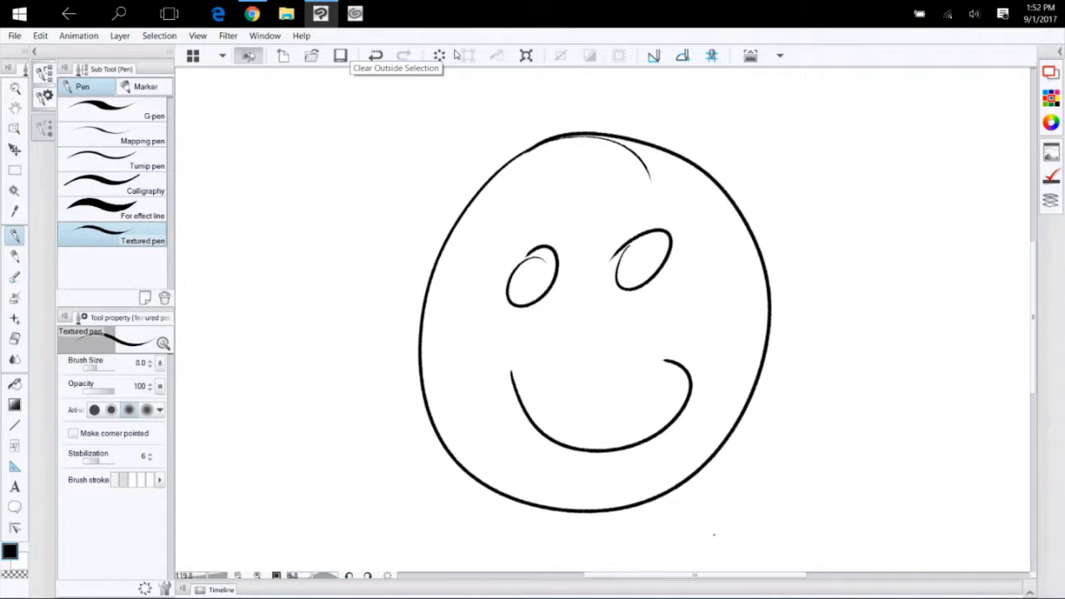
{"action": "left_click_drag", "start_coordinate": [713, 535], "coordinate": [675, 533]}
Dock the Brush Size palette as its own column beside the Sub Tool palette and narrow it to two sizes per row
{"action": "left_click", "coordinate": [46, 93]}
{"action": "left_click", "coordinate": [46, 93]}
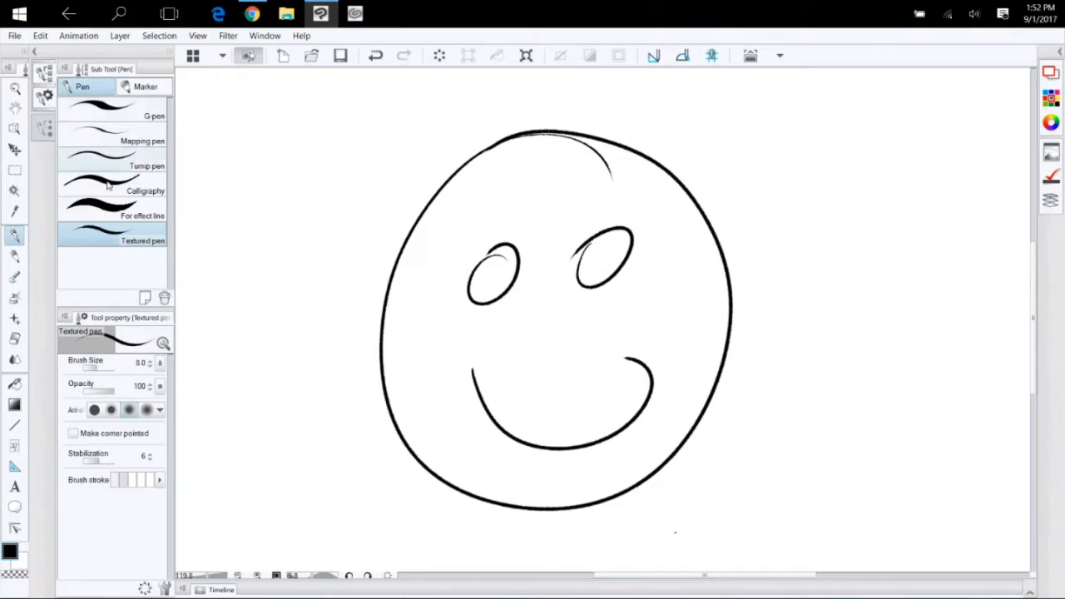
{"action": "mouse_move", "coordinate": [47, 133]}
{"action": "left_mouse_down"}
{"action": "mouse_move", "coordinate": [191, 147]}
{"action": "mouse_move", "coordinate": [175, 147]}
{"action": "left_mouse_up"}
{"action": "mouse_move", "coordinate": [321, 183]}
{"action": "left_mouse_down"}
{"action": "mouse_move", "coordinate": [359, 184]}
{"action": "mouse_move", "coordinate": [221, 202]}
{"action": "mouse_move", "coordinate": [231, 204]}
{"action": "left_mouse_up"}
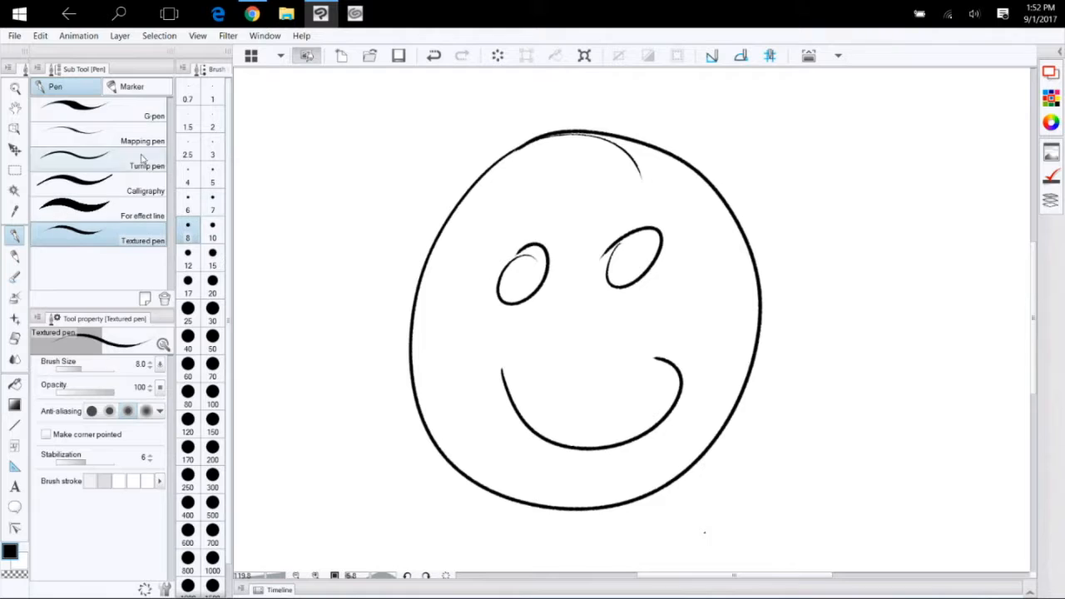
Select the Mapping pen and draw test strokes beside the face with a large brush size and size 10
{"action": "left_click", "coordinate": [125, 133]}
{"action": "left_click", "coordinate": [212, 395]}
{"action": "mouse_move", "coordinate": [303, 285]}
{"action": "left_mouse_down"}
{"action": "mouse_move", "coordinate": [370, 357]}
{"action": "mouse_move", "coordinate": [381, 391]}
{"action": "mouse_move", "coordinate": [315, 407]}
{"action": "mouse_move", "coordinate": [426, 526]}
{"action": "mouse_move", "coordinate": [333, 436]}
{"action": "left_mouse_up"}
{"action": "left_click", "coordinate": [212, 229]}
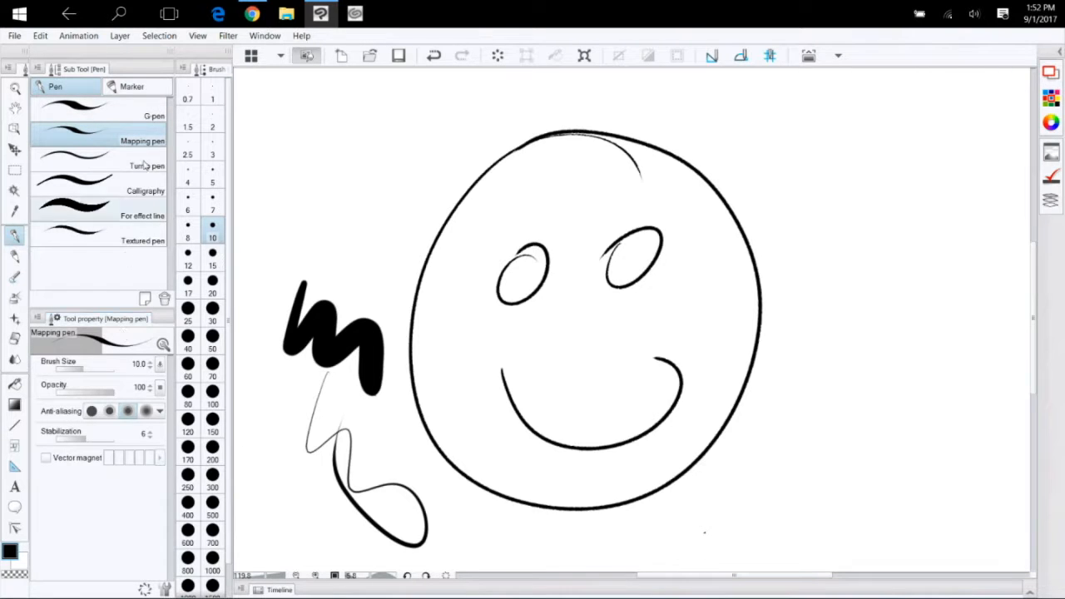
Show the Information palette, try it above the Sub Tool palette, and move it into the icon column
{"action": "left_click", "coordinate": [266, 36]}
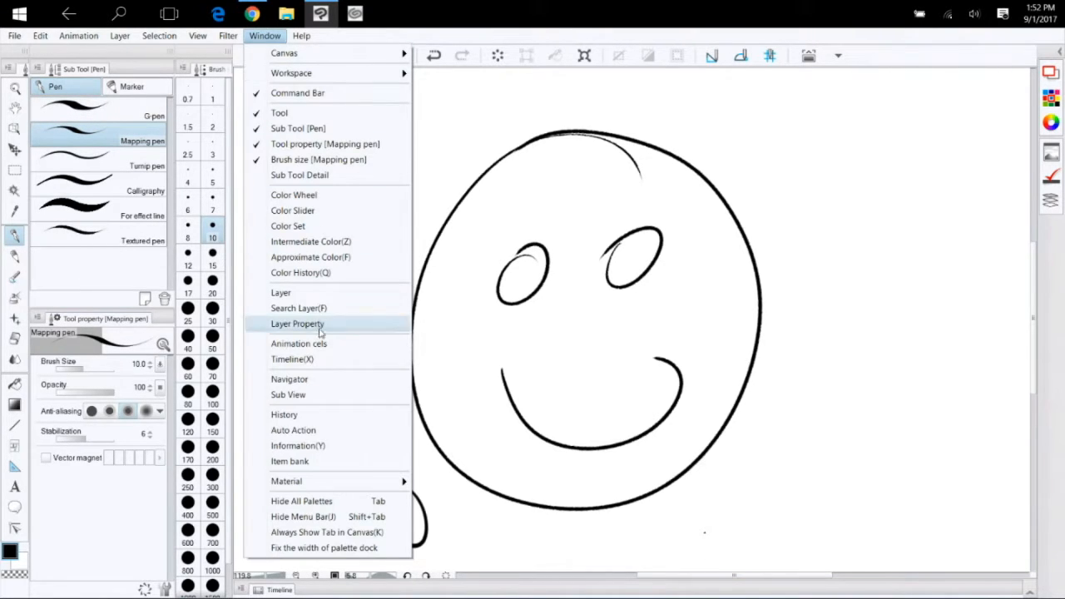
{"action": "left_click", "coordinate": [318, 446]}
{"action": "left_click_drag", "start_coordinate": [636, 158], "coordinate": [104, 57]}
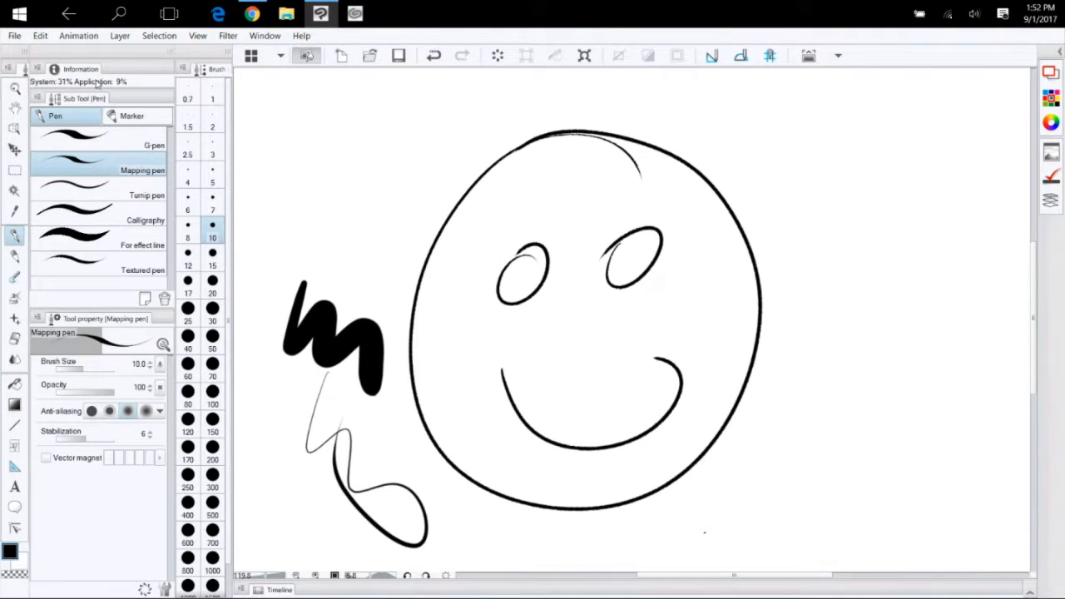
{"action": "left_click", "coordinate": [80, 68]}
{"action": "left_click_drag", "start_coordinate": [43, 73], "coordinate": [60, 160]}
Collapse the Sub Tool and Tool Property palettes to icons and draw a wavy test line into the face's upper edge
{"action": "left_click", "coordinate": [47, 93]}
{"action": "left_click", "coordinate": [43, 93]}
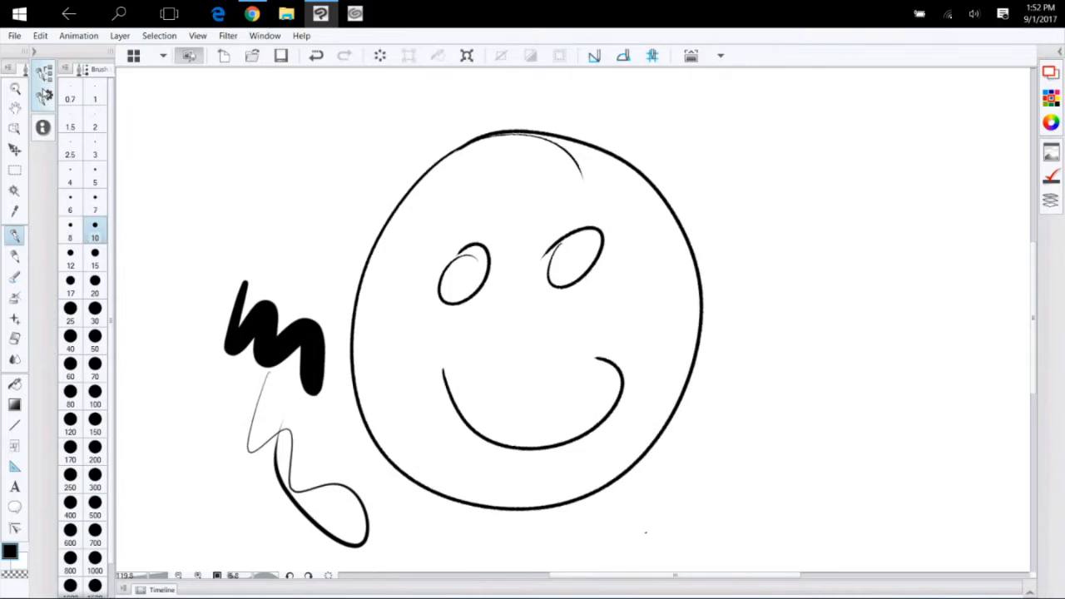
{"action": "left_click", "coordinate": [43, 94]}
{"action": "left_click", "coordinate": [44, 93]}
{"action": "mouse_move", "coordinate": [200, 233]}
{"action": "left_mouse_down"}
{"action": "mouse_move", "coordinate": [309, 218]}
{"action": "mouse_move", "coordinate": [478, 168]}
{"action": "left_mouse_up"}
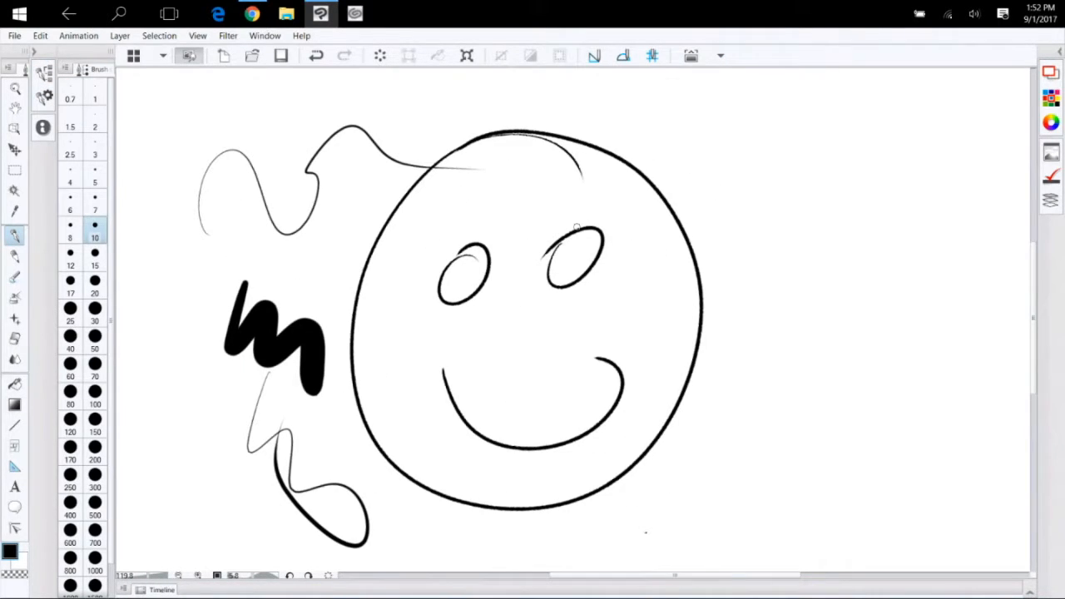
Detach the Timeline palette from its dock below the canvas and close it
{"action": "left_click_drag", "start_coordinate": [161, 589], "coordinate": [237, 255]}
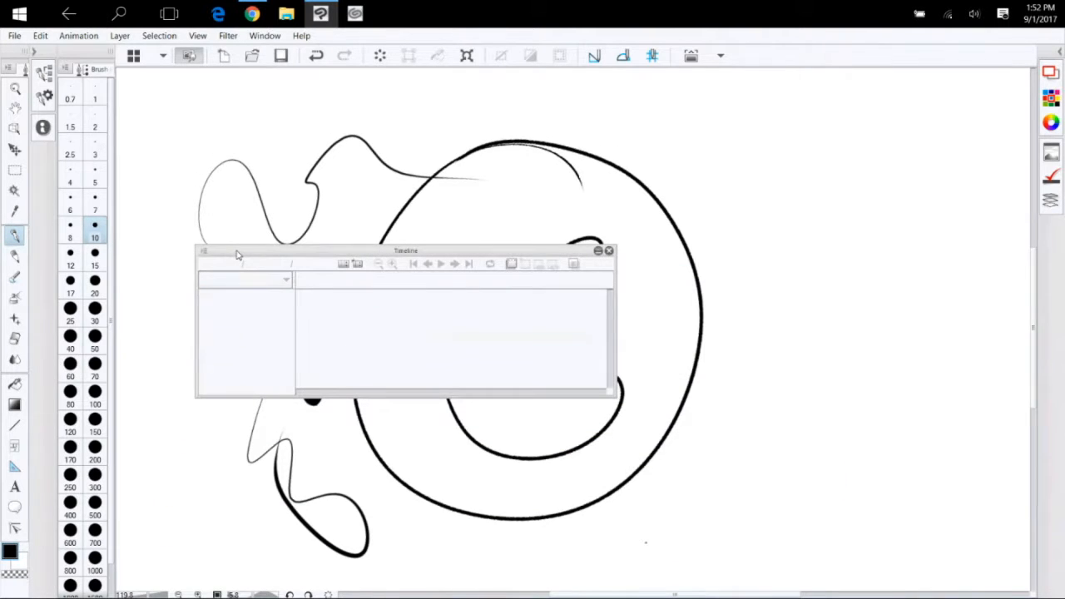
{"action": "left_click", "coordinate": [609, 251]}
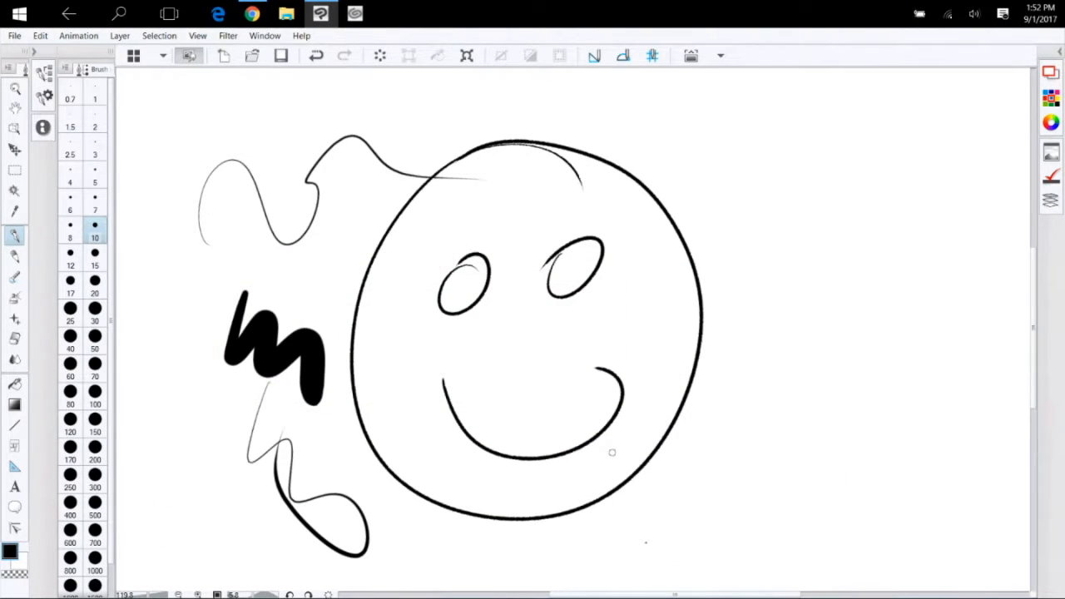
Hide the scroll bars around the canvas
{"action": "mouse_move", "coordinate": [599, 593]}
{"action": "left_mouse_down"}
{"action": "mouse_move", "coordinate": [482, 592]}
{"action": "mouse_move", "coordinate": [579, 595]}
{"action": "left_mouse_up"}
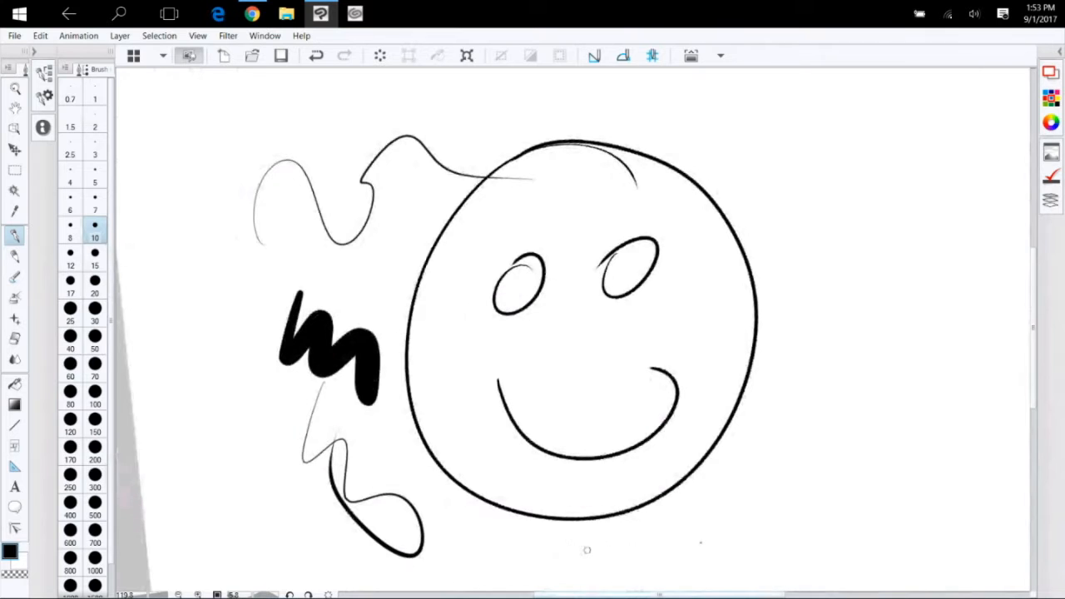
{"action": "mouse_move", "coordinate": [586, 549]}
{"action": "left_mouse_down"}
{"action": "mouse_move", "coordinate": [531, 584]}
{"action": "mouse_move", "coordinate": [614, 561]}
{"action": "mouse_move", "coordinate": [524, 508]}
{"action": "left_mouse_up"}
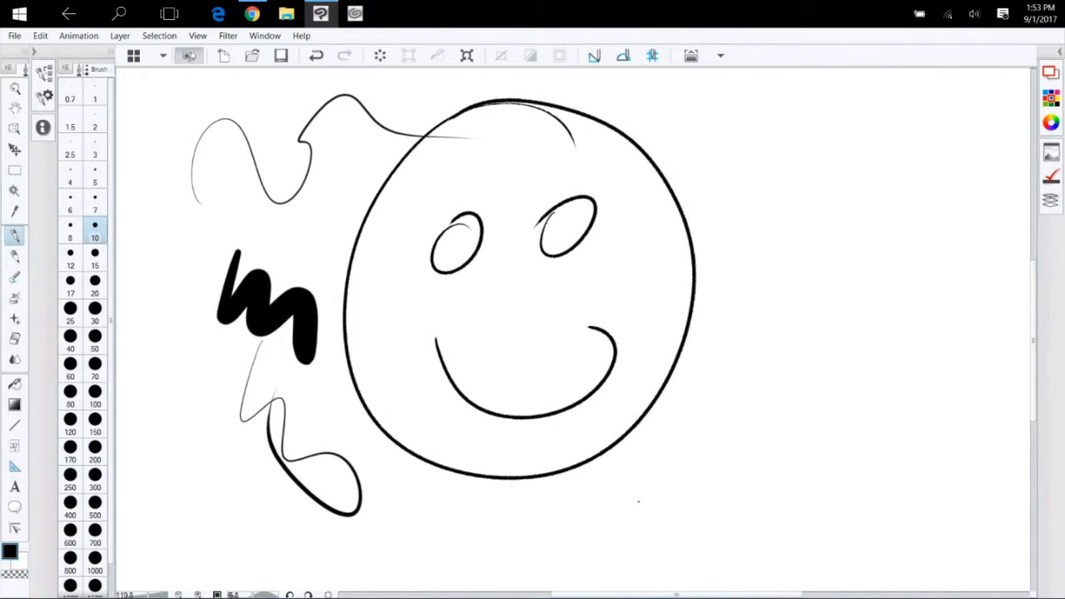
{"action": "mouse_move", "coordinate": [611, 594]}
{"action": "left_mouse_down"}
{"action": "mouse_move", "coordinate": [857, 595]}
{"action": "mouse_move", "coordinate": [737, 587]}
{"action": "left_mouse_up"}
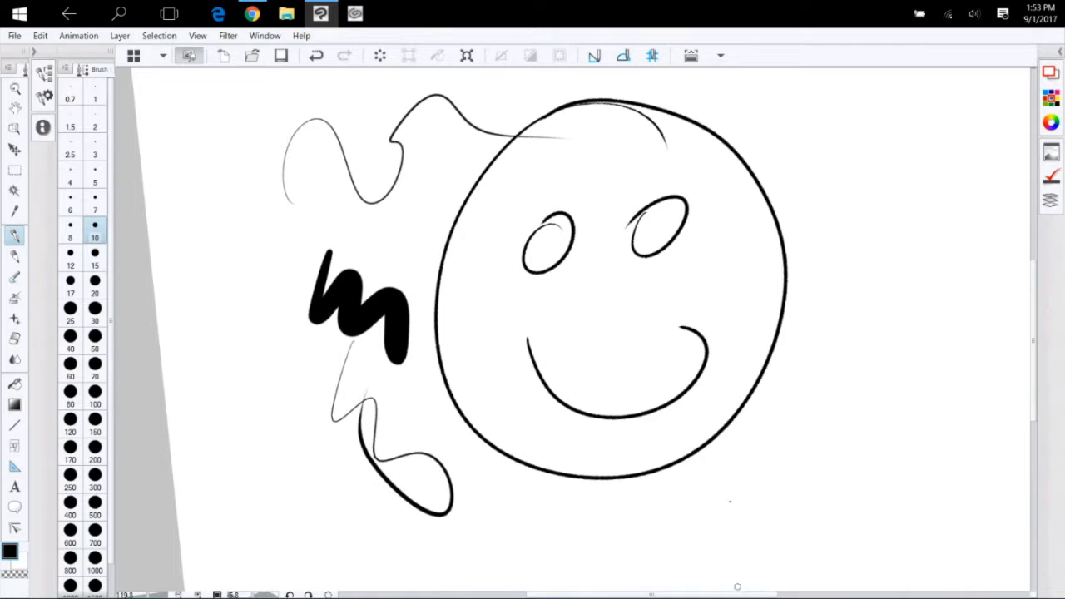
{"action": "left_click", "coordinate": [833, 588]}
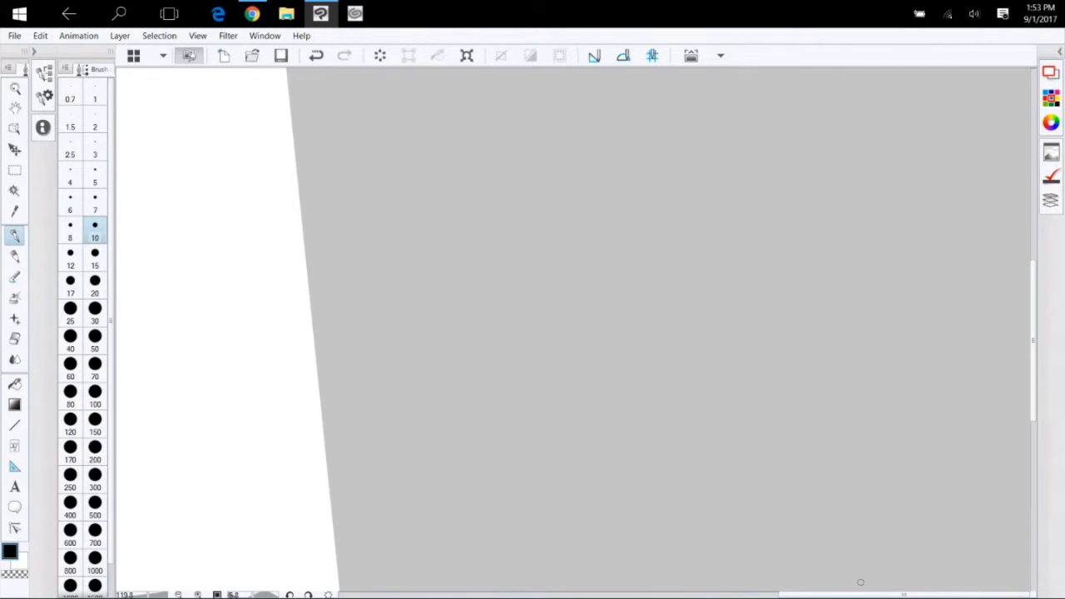
{"action": "left_click", "coordinate": [688, 595]}
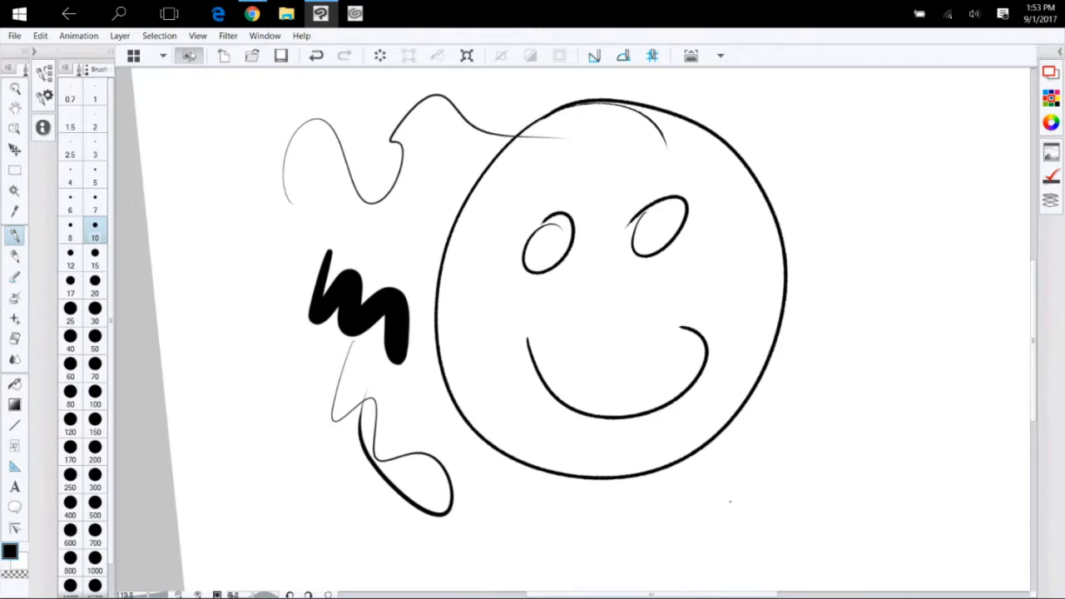
{"action": "left_click", "coordinate": [197, 35]}
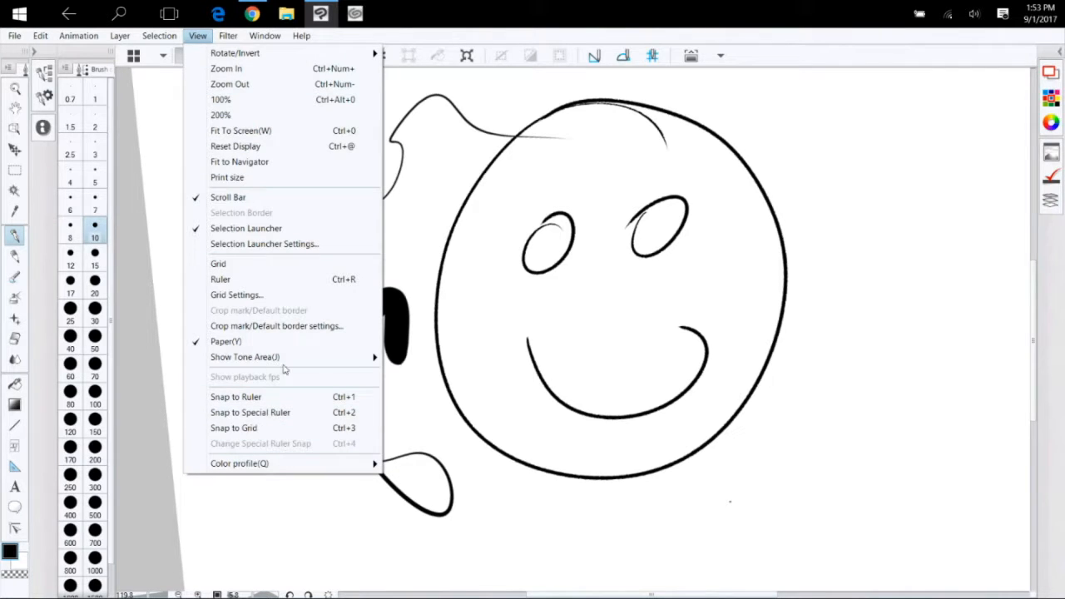
{"action": "left_click", "coordinate": [231, 198]}
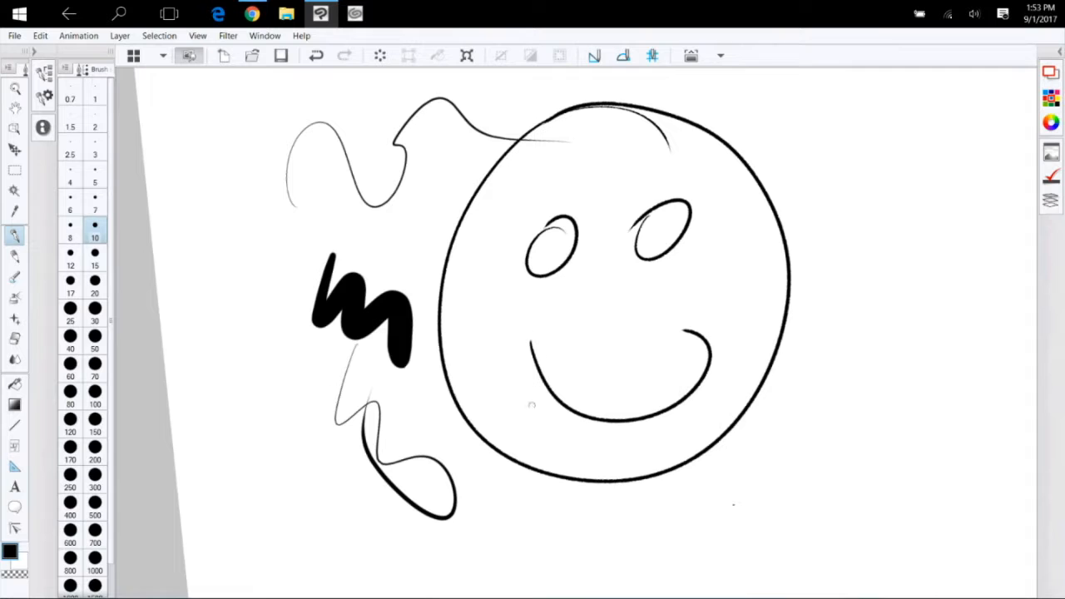
{"action": "mouse_move", "coordinate": [537, 375]}
{"action": "left_mouse_down"}
{"action": "mouse_move", "coordinate": [489, 391]}
{"action": "mouse_move", "coordinate": [499, 381]}
{"action": "left_mouse_up"}
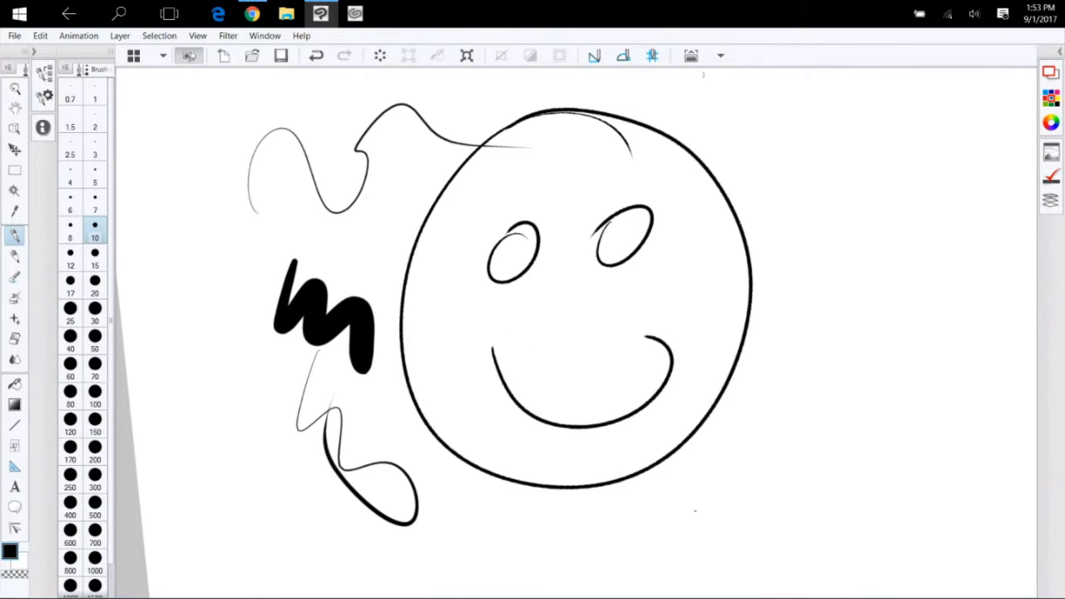
Cycle the title bar and menu bar through their shown and hidden states and return to the menu-only display
{"action": "left_click", "coordinate": [697, 55]}
{"action": "left_click", "coordinate": [697, 40]}
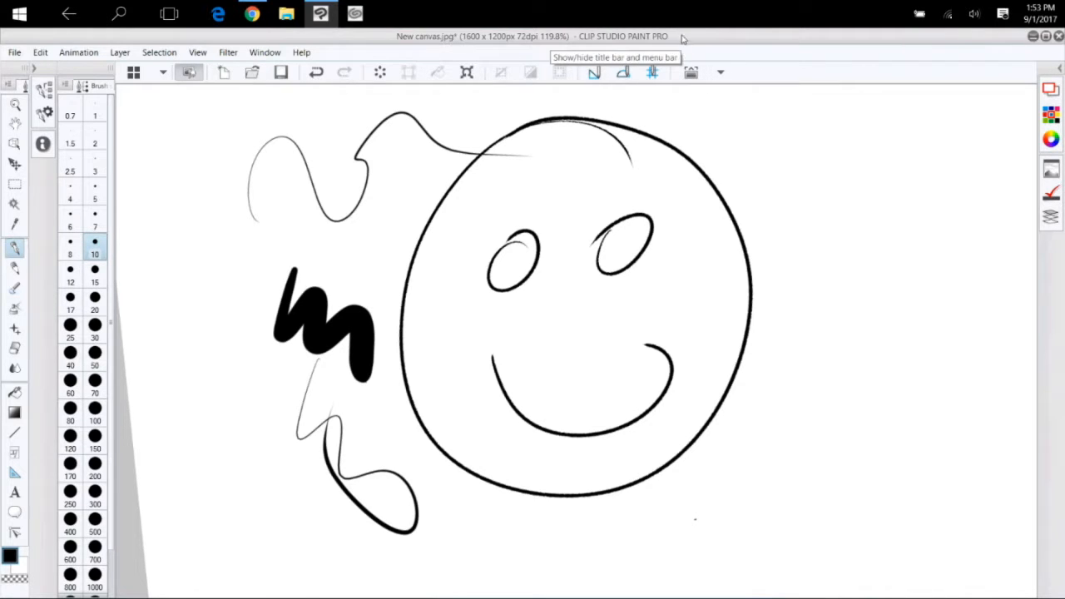
{"action": "left_click", "coordinate": [690, 72]}
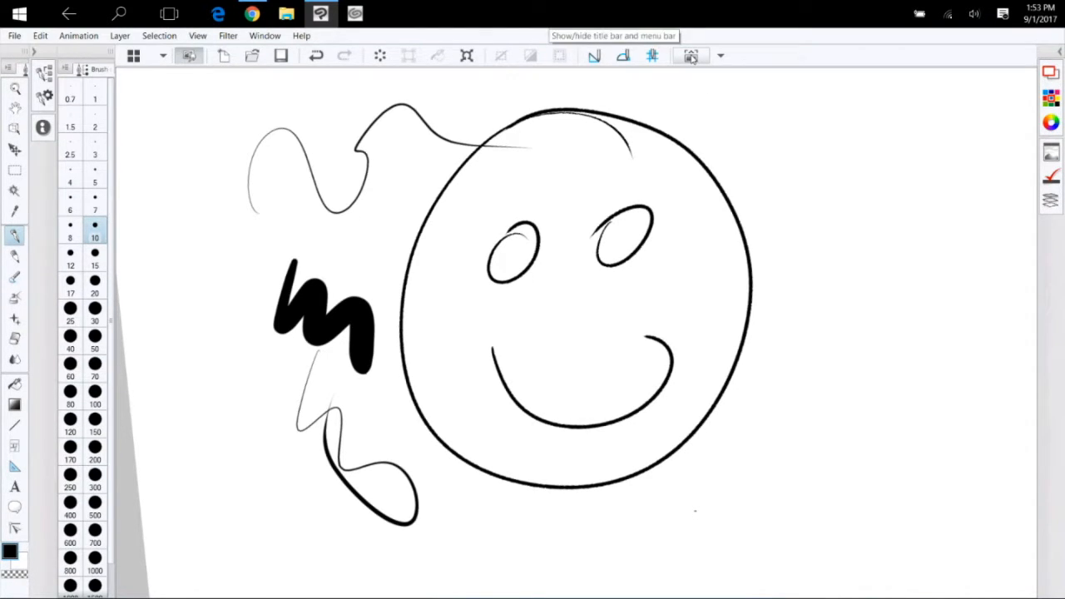
{"action": "left_click", "coordinate": [690, 56]}
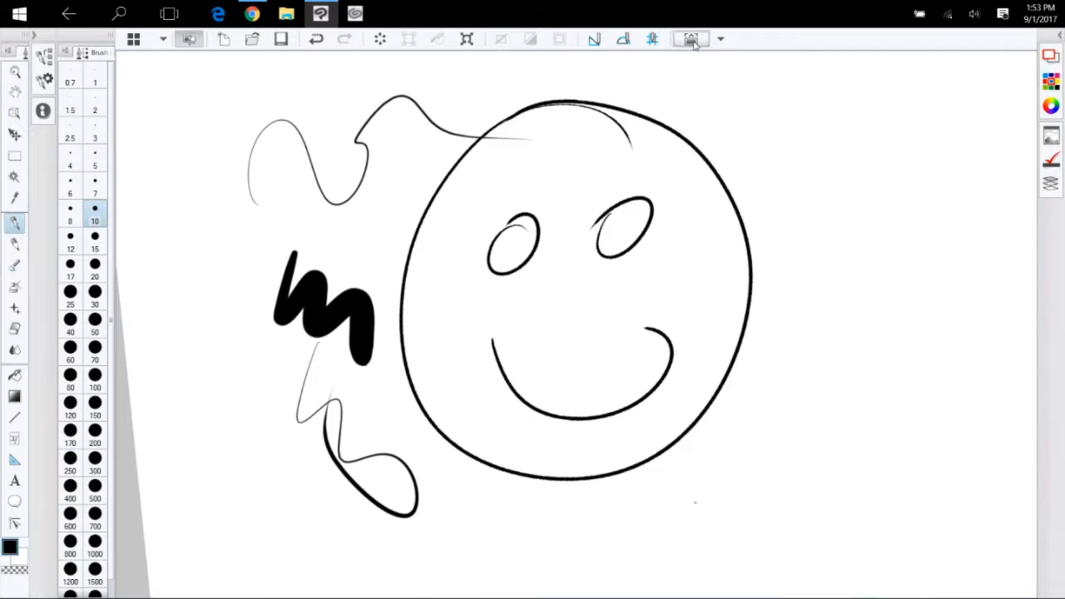
{"action": "left_click", "coordinate": [691, 39]}
{"action": "left_click", "coordinate": [693, 73]}
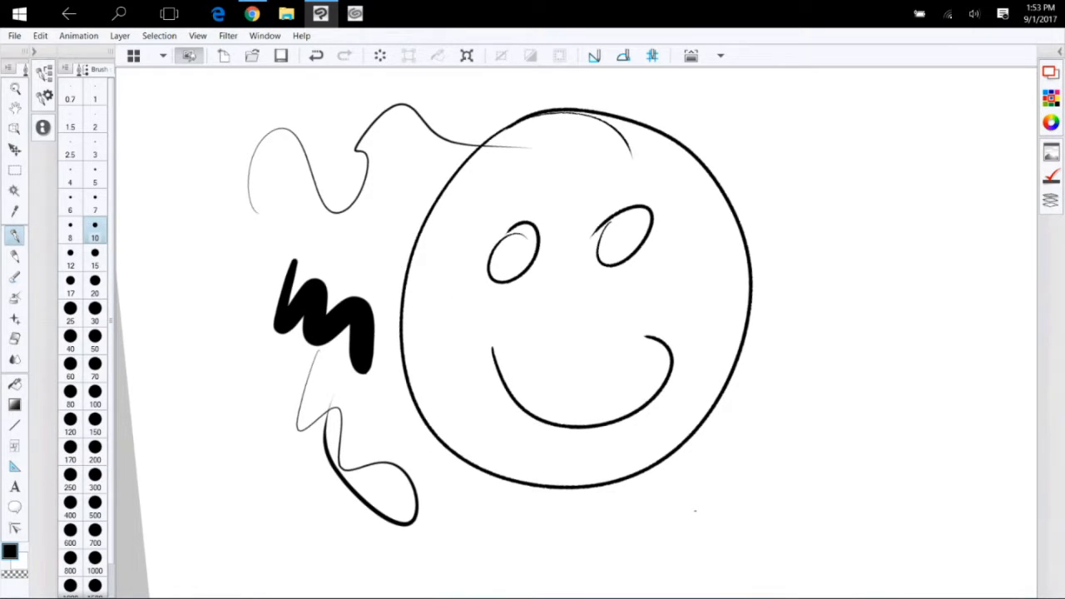
Open the Command Bar settings, reposition the dialog near the top of the canvas and widen it
{"action": "left_click", "coordinate": [14, 36]}
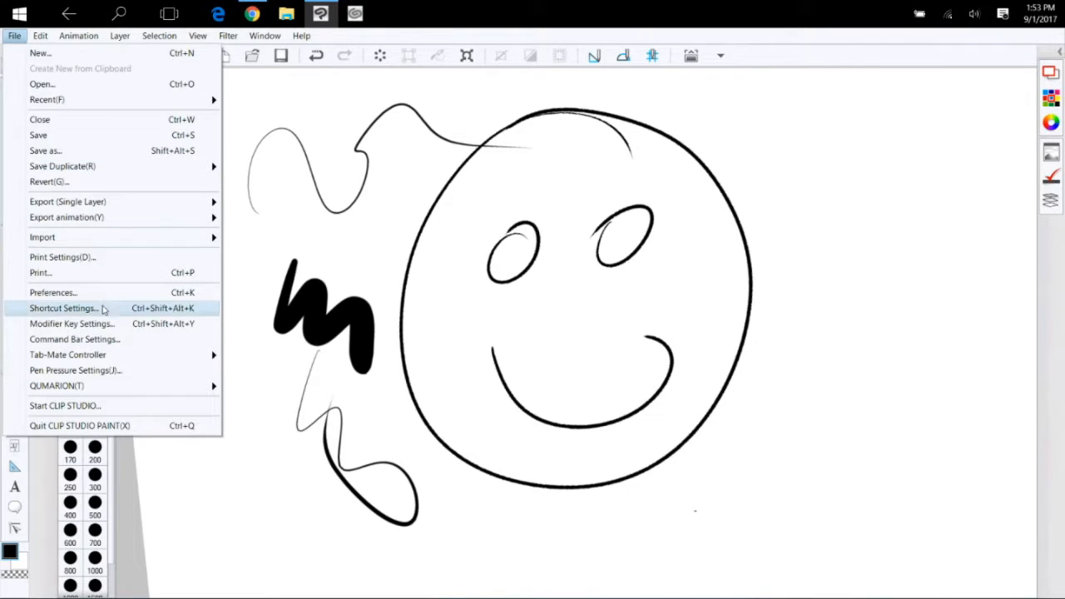
{"action": "left_click", "coordinate": [75, 339]}
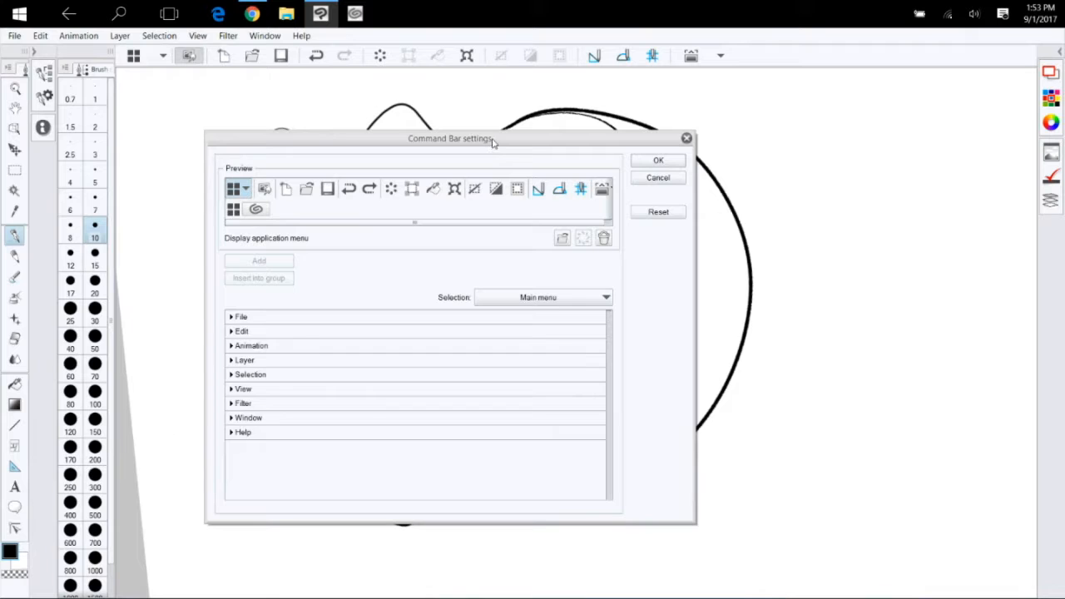
{"action": "left_click_drag", "start_coordinate": [492, 142], "coordinate": [450, 106]}
{"action": "left_click_drag", "start_coordinate": [653, 383], "coordinate": [858, 399]}
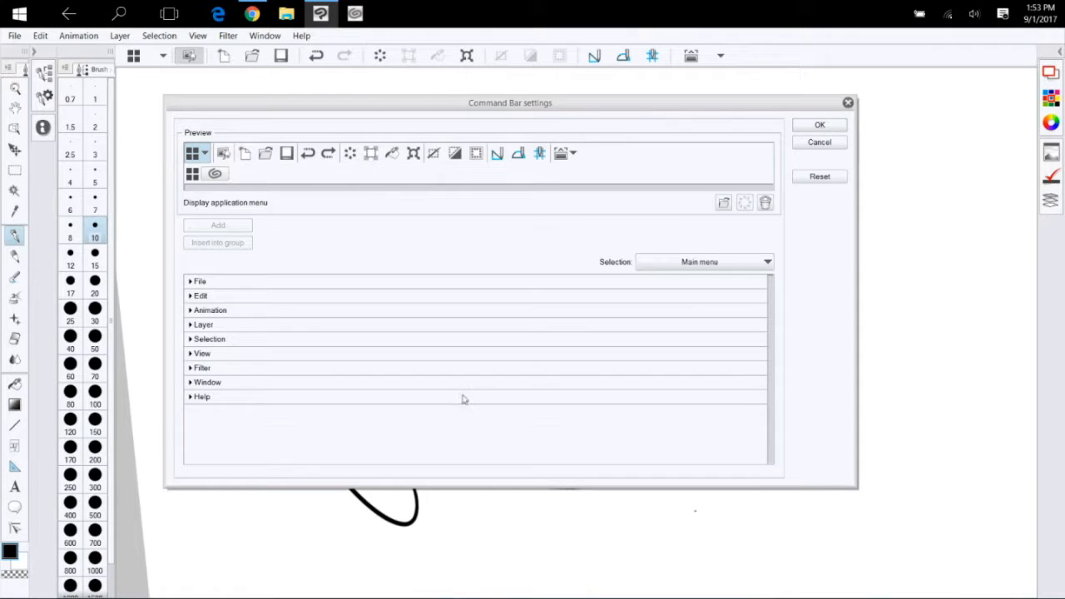
Delete the Clear Outside Selection, Fill and Scale up/Scale down/Rotate commands from the command bar
{"action": "left_click", "coordinate": [371, 158]}
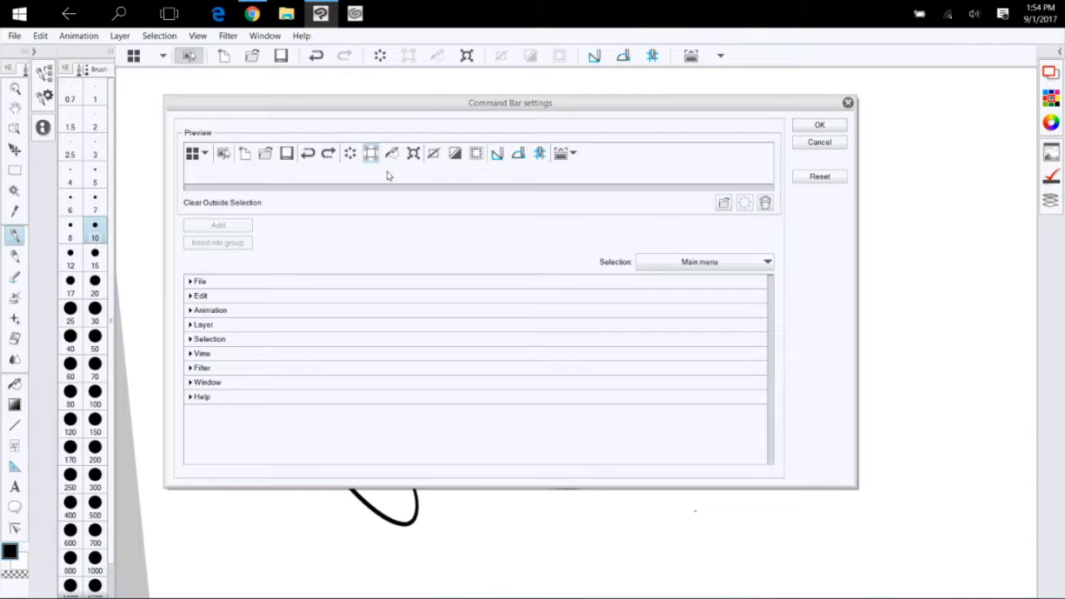
{"action": "left_click", "coordinate": [765, 203]}
{"action": "left_click", "coordinate": [537, 255]}
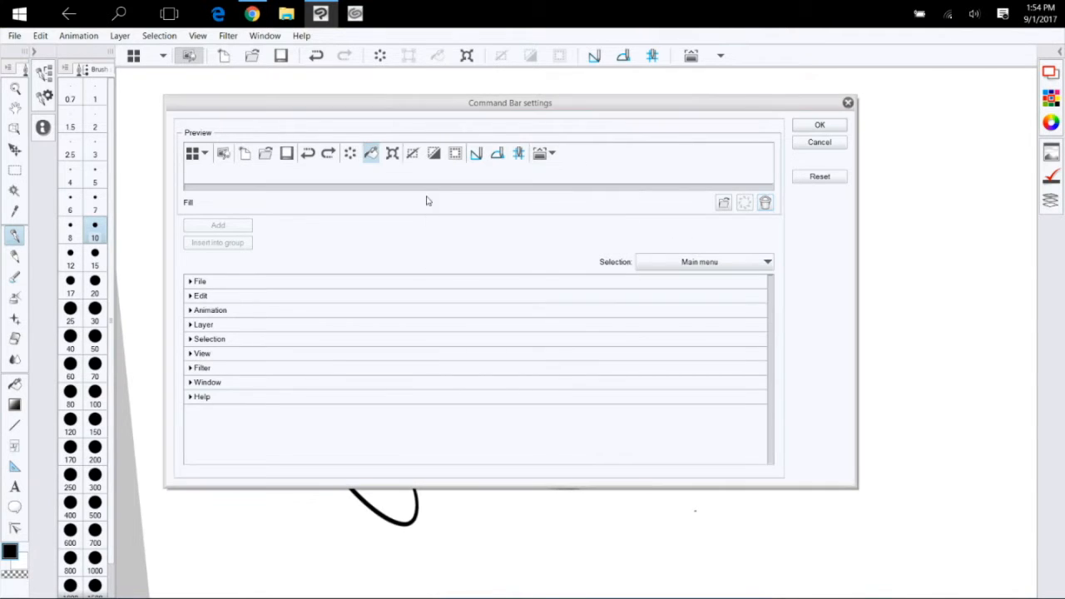
{"action": "left_click", "coordinate": [764, 203]}
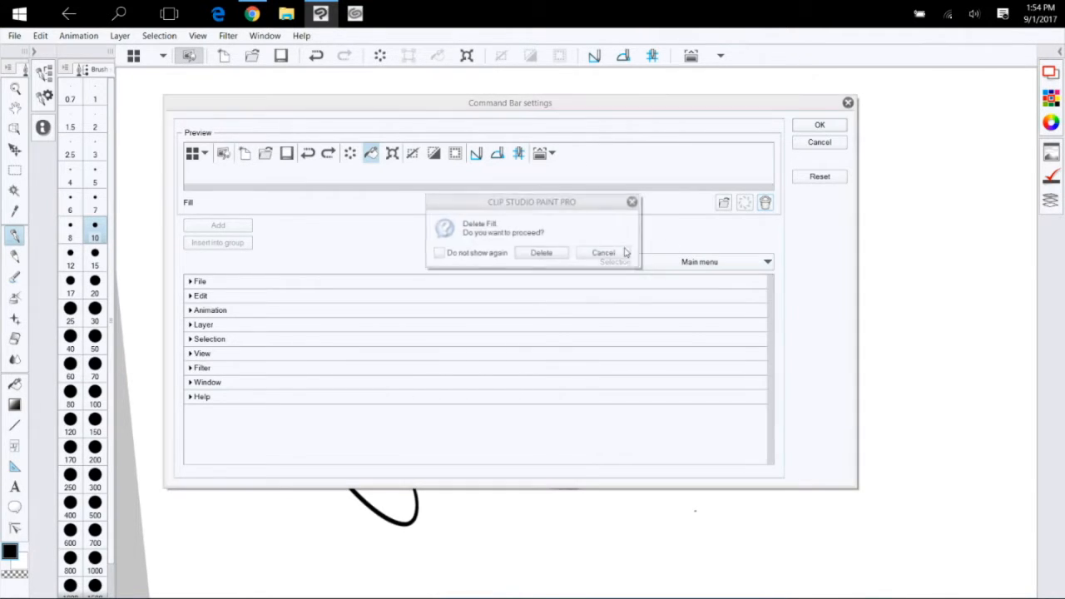
{"action": "left_click", "coordinate": [543, 256]}
{"action": "left_click", "coordinate": [764, 203]}
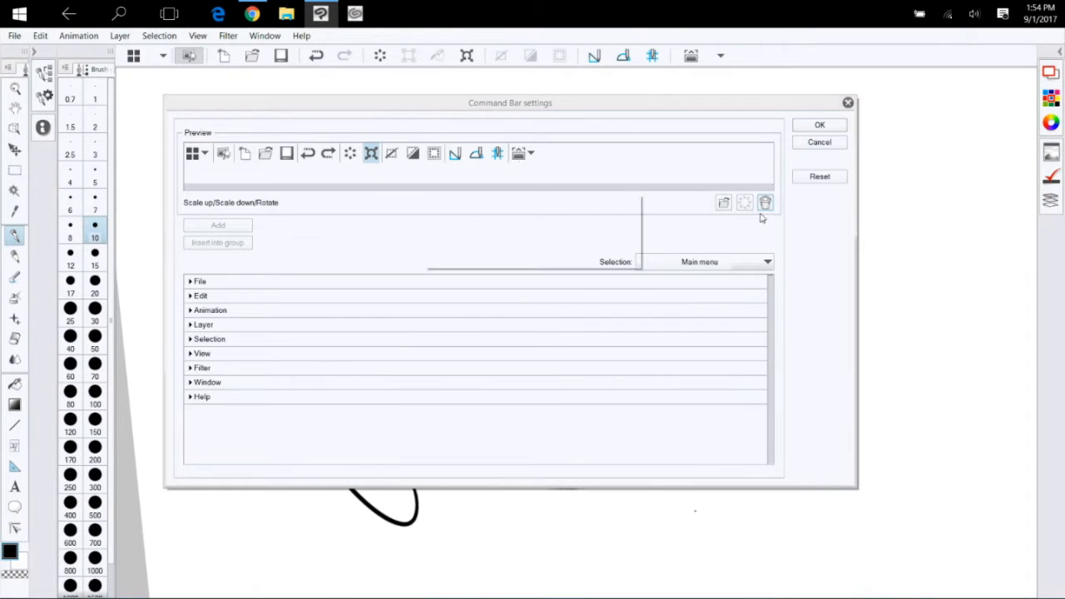
{"action": "left_click", "coordinate": [542, 255]}
Move the Clear command ahead of New, and delete the finger touch operation switch and the application menu command from the command bar
{"action": "left_click", "coordinate": [349, 157]}
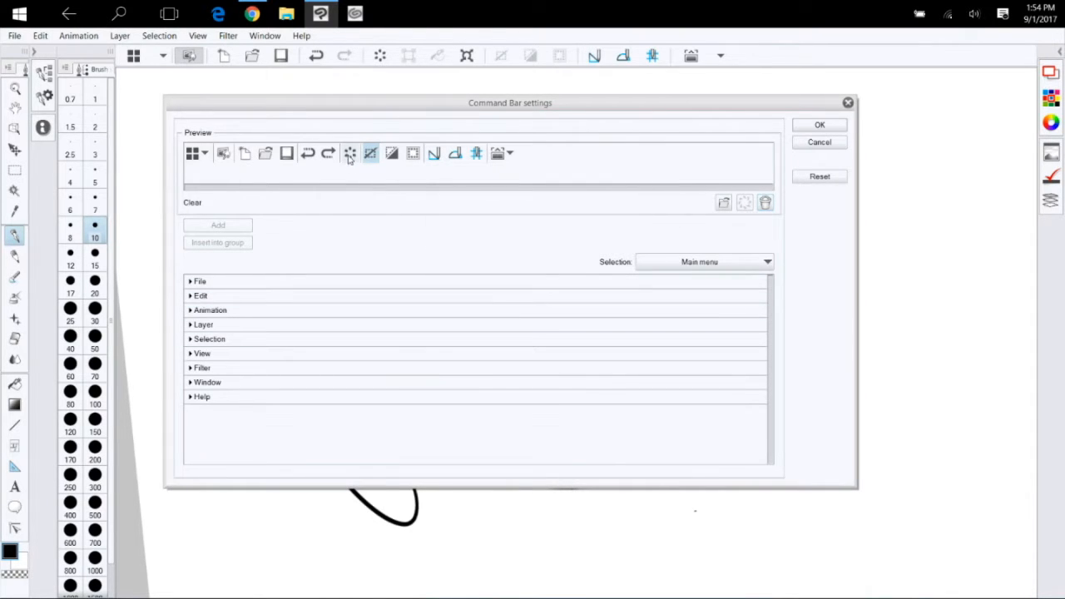
{"action": "left_click_drag", "start_coordinate": [349, 158], "coordinate": [237, 158]}
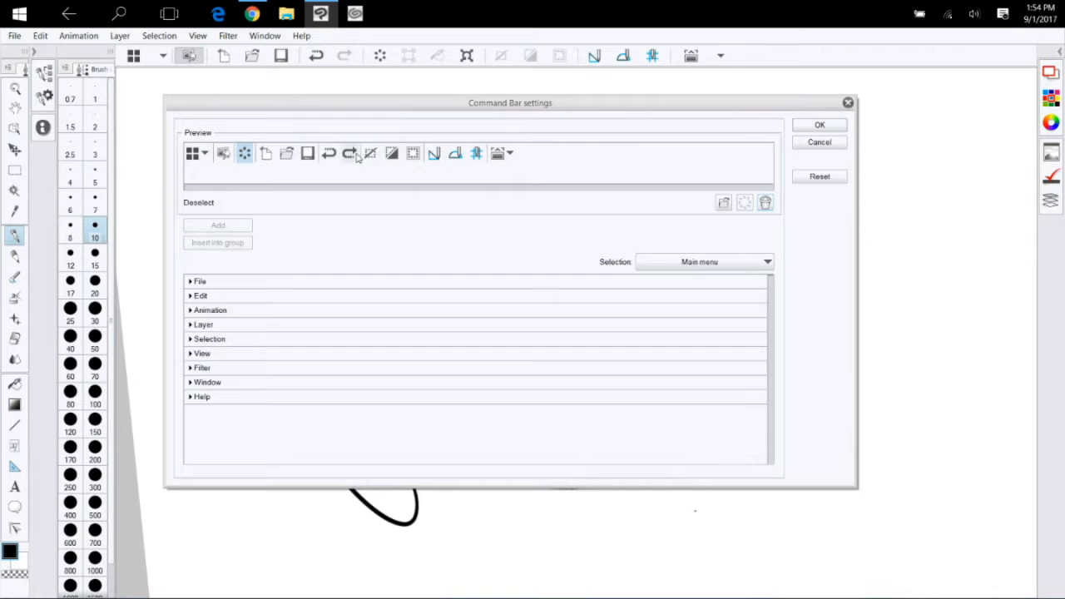
{"action": "left_click", "coordinate": [223, 154]}
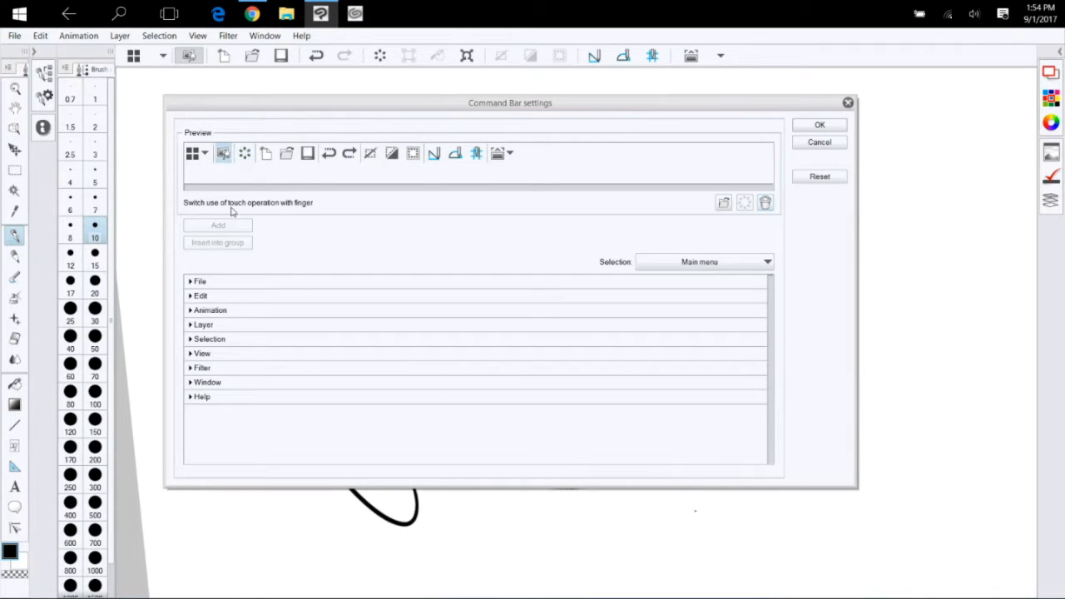
{"action": "left_click", "coordinate": [764, 202]}
{"action": "left_click", "coordinate": [541, 253]}
{"action": "left_click_drag", "start_coordinate": [194, 153], "coordinate": [201, 181]}
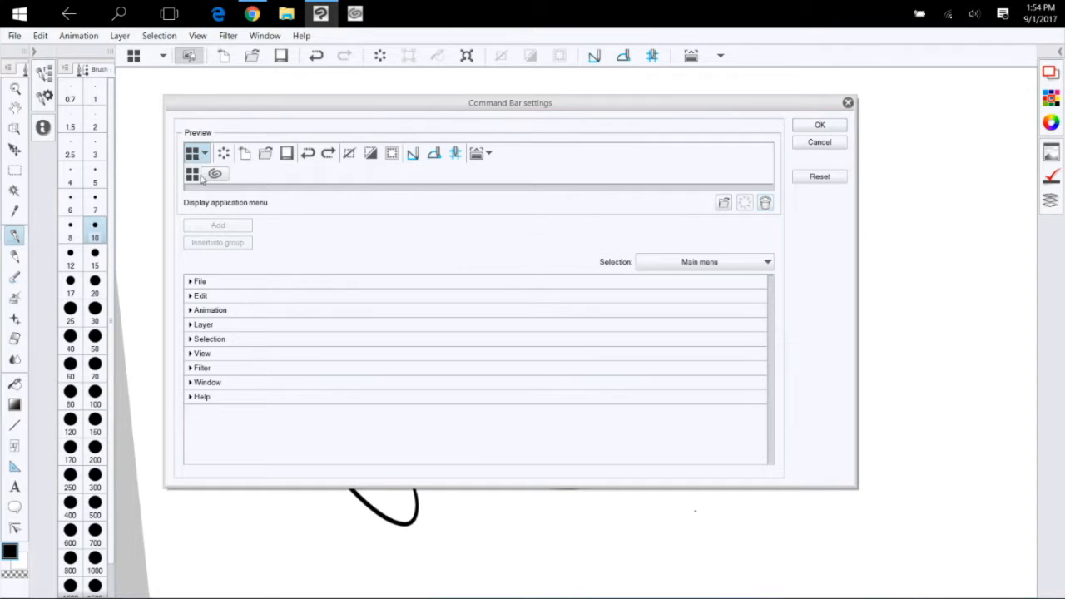
{"action": "left_click", "coordinate": [765, 202]}
{"action": "left_click", "coordinate": [541, 253]}
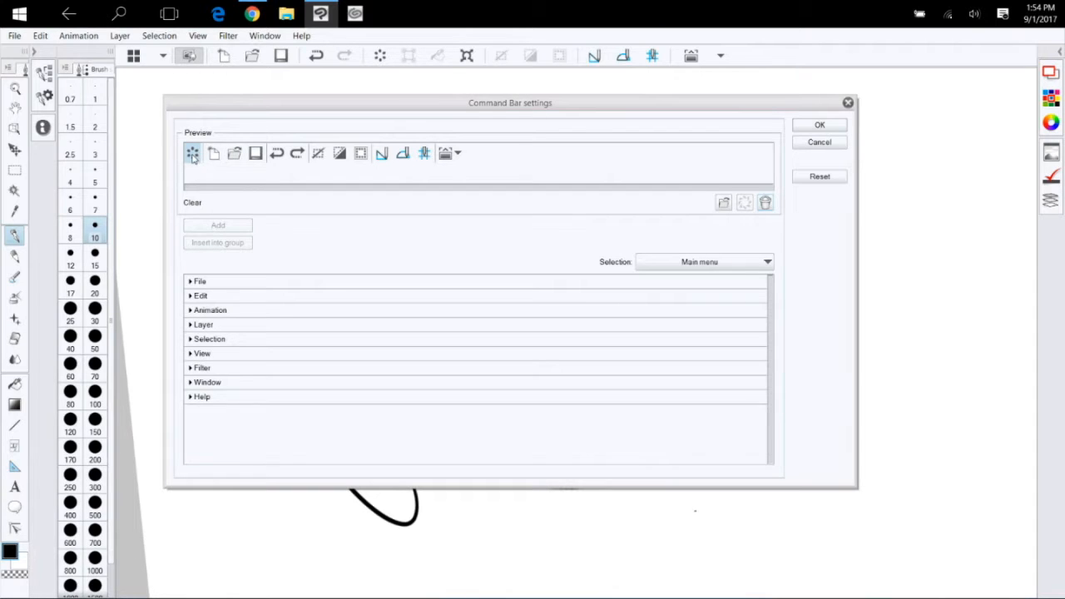
Try the Clear command between Save and Undo and return it to the start of the command bar
{"action": "left_click_drag", "start_coordinate": [192, 158], "coordinate": [259, 168]}
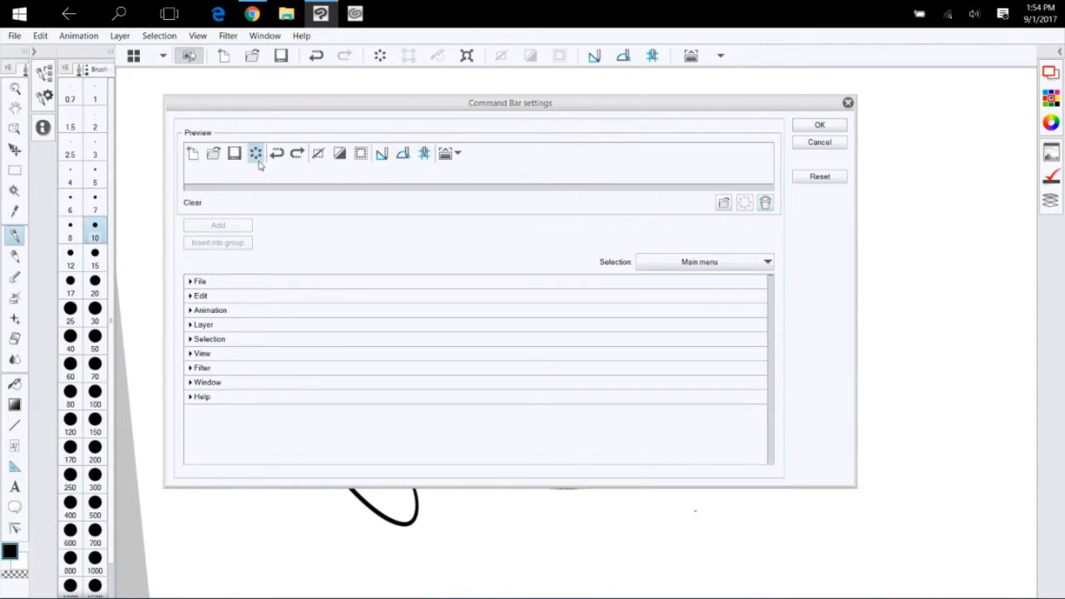
{"action": "left_click", "coordinate": [192, 155]}
{"action": "left_click", "coordinate": [190, 156]}
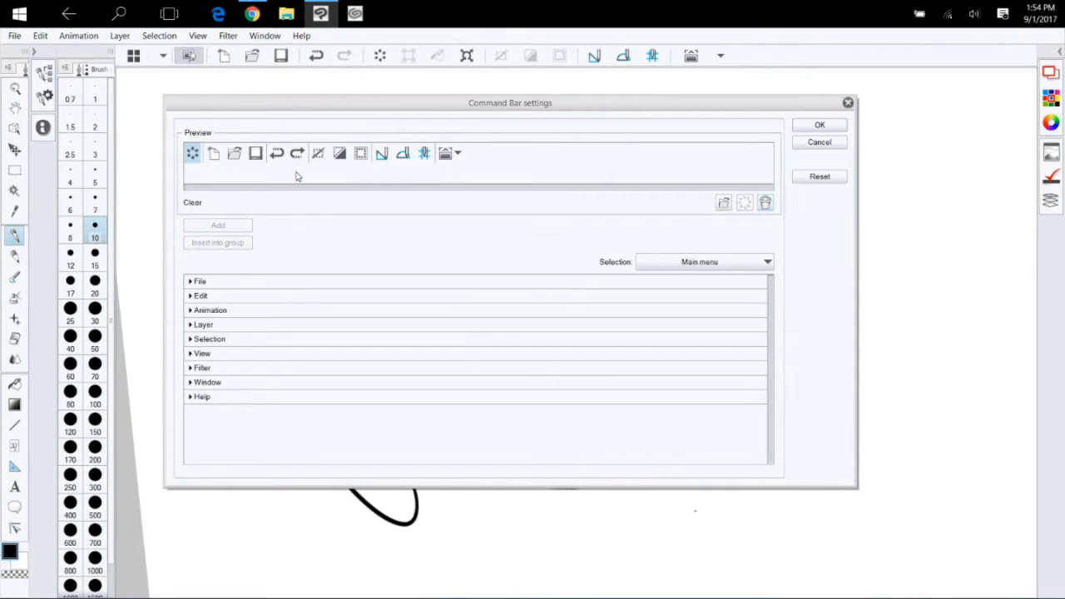
Add the File Import Image command to the command bar and place it between Save and Undo
{"action": "left_click", "coordinate": [190, 281]}
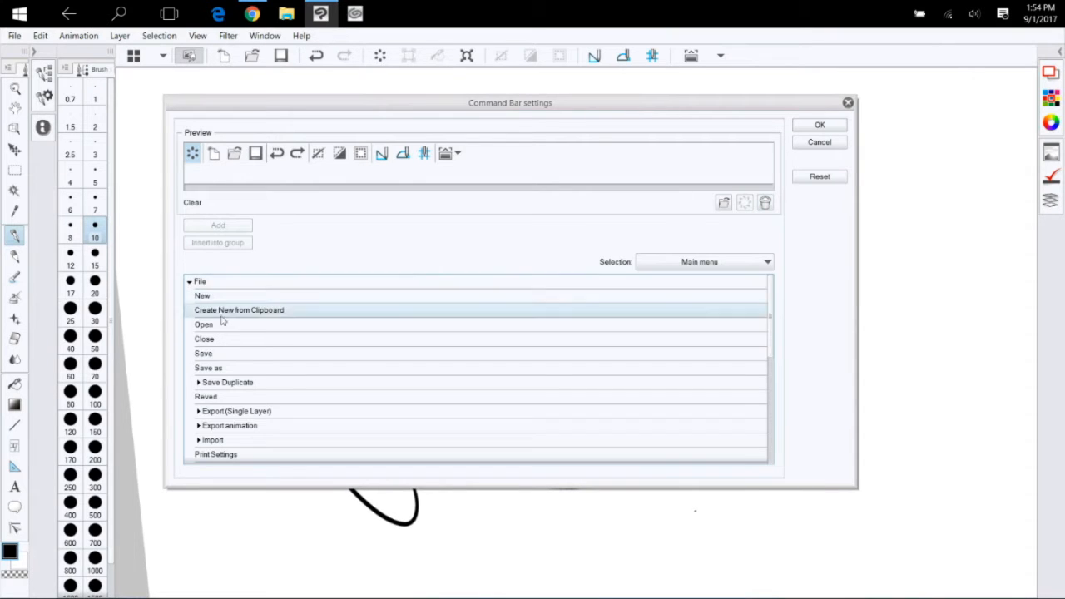
{"action": "double_click", "coordinate": [216, 441]}
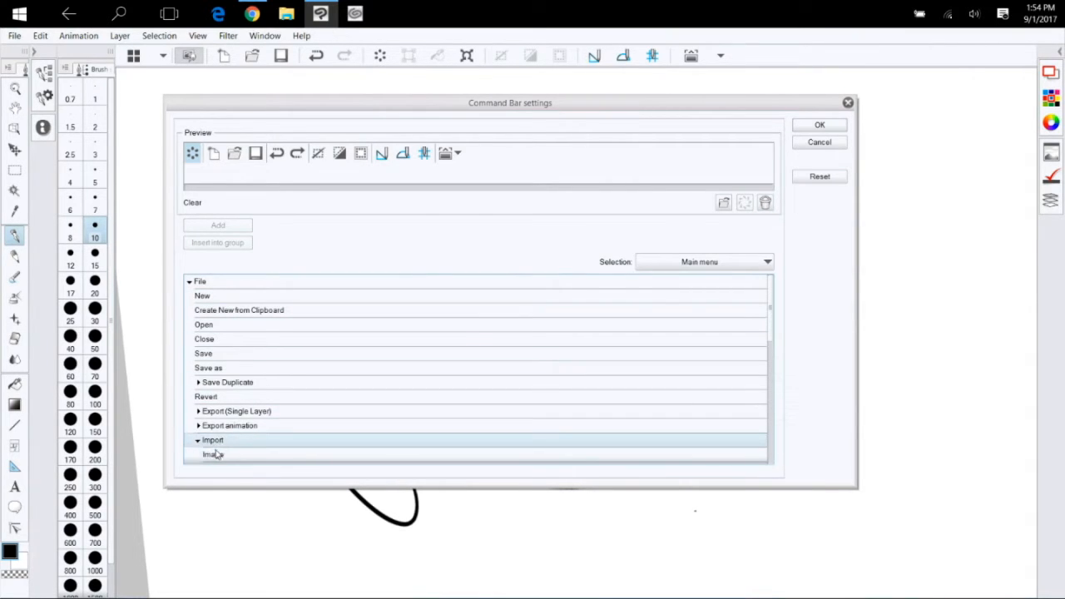
{"action": "left_click", "coordinate": [242, 455]}
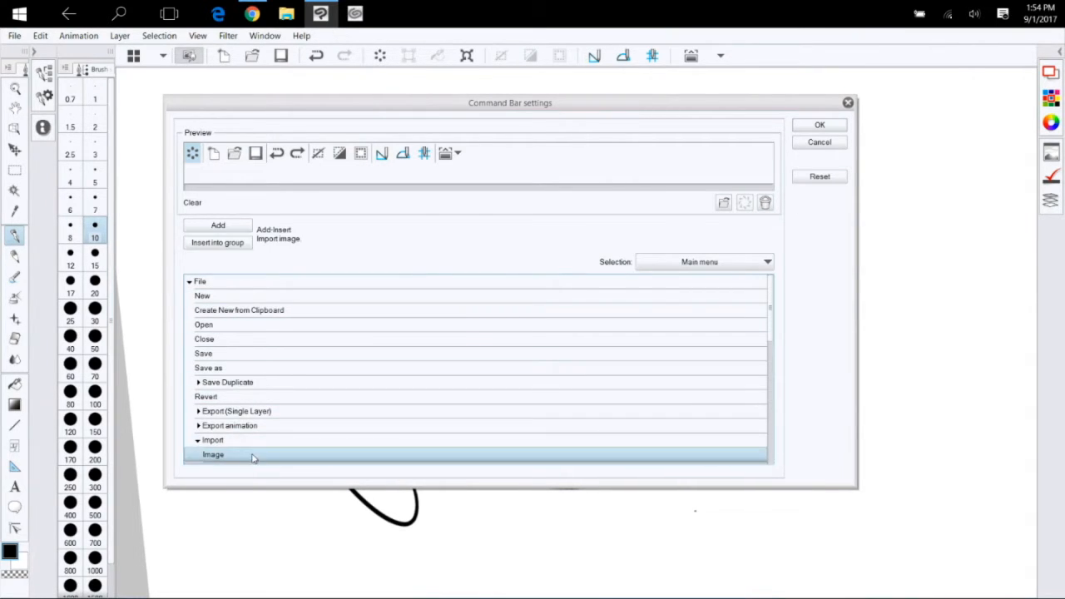
{"action": "left_click", "coordinate": [240, 228]}
{"action": "left_click_drag", "start_coordinate": [215, 155], "coordinate": [281, 165]}
Add the 100% view command between Redo and Deselect in the command bar, and add Fit To Screen right after it
{"action": "left_click", "coordinate": [338, 156]}
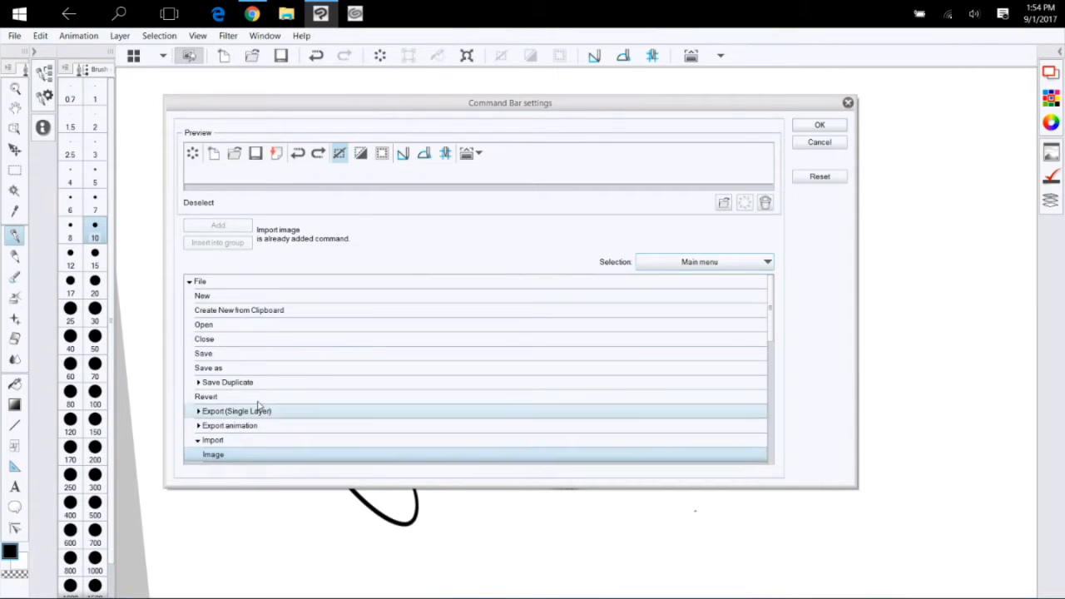
{"action": "left_click", "coordinate": [189, 282]}
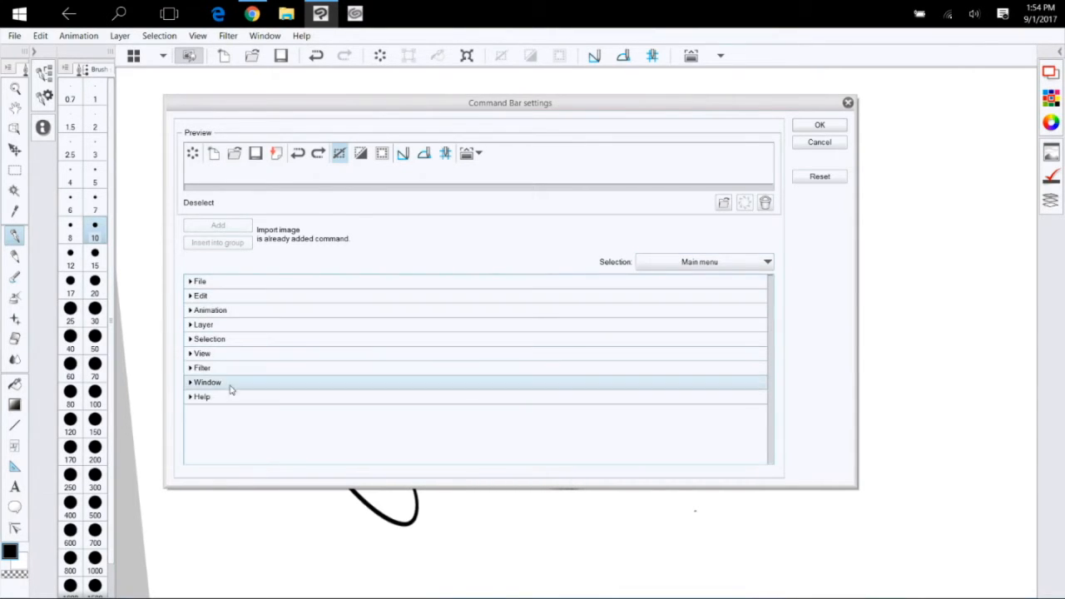
{"action": "left_click", "coordinate": [190, 353]}
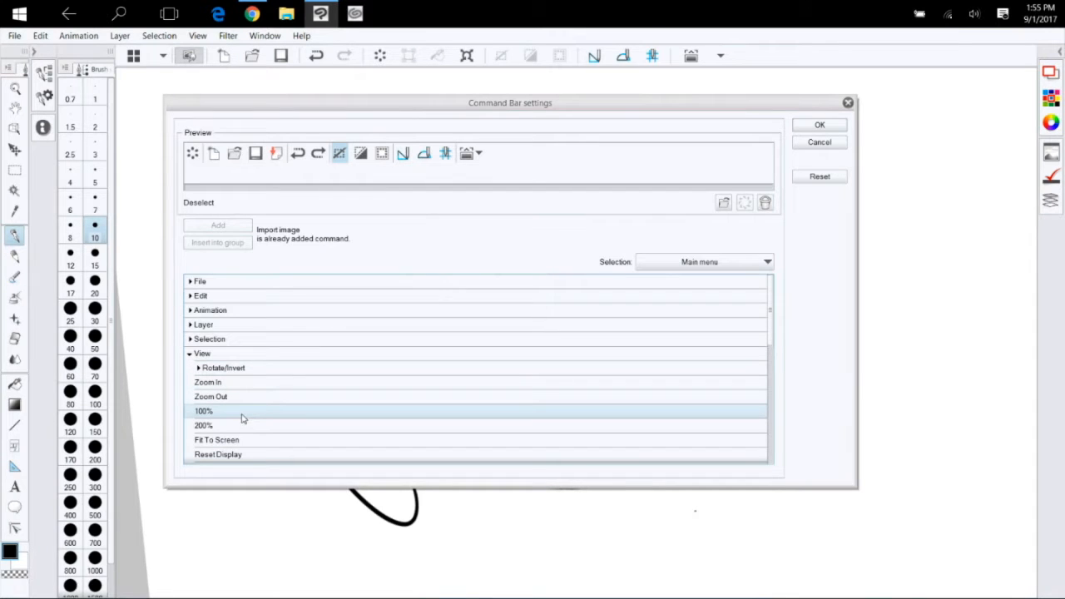
{"action": "left_click", "coordinate": [241, 412]}
{"action": "left_click", "coordinate": [218, 226]}
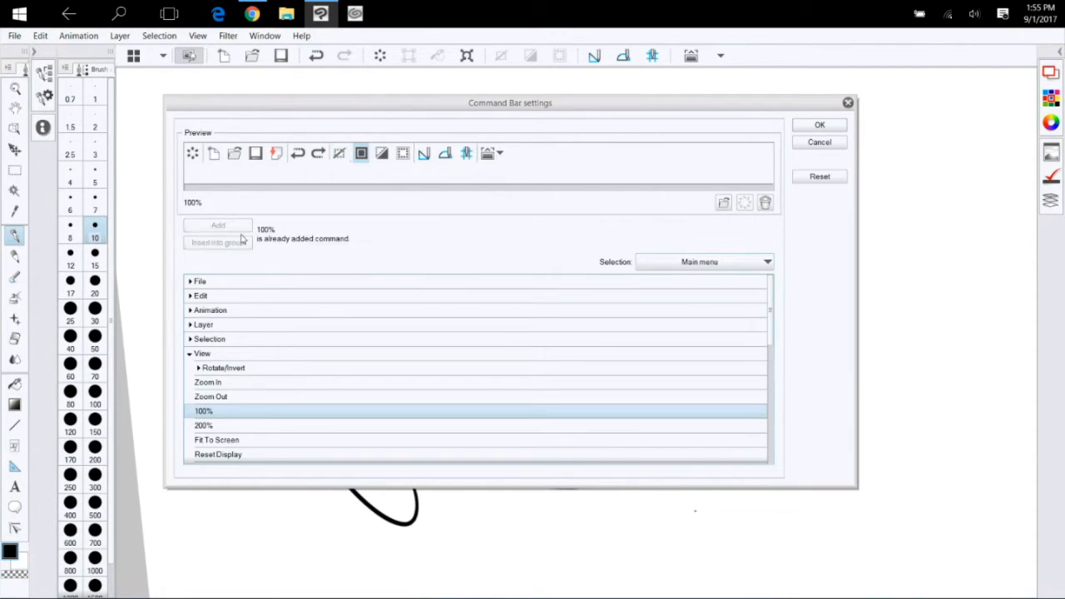
{"action": "left_click_drag", "start_coordinate": [353, 161], "coordinate": [341, 161]}
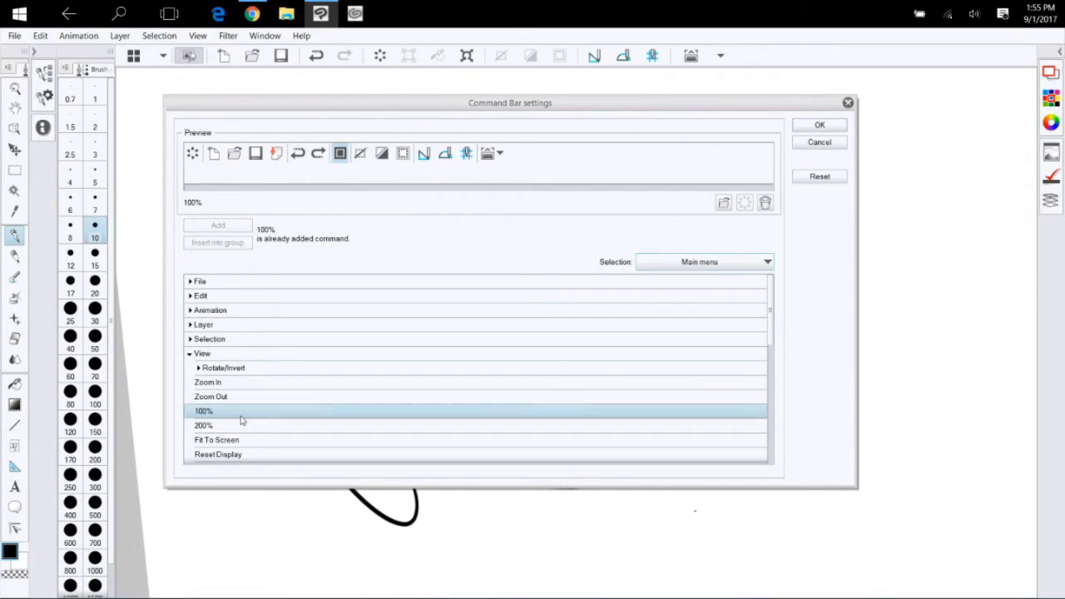
{"action": "left_click", "coordinate": [241, 440]}
{"action": "left_click", "coordinate": [218, 226]}
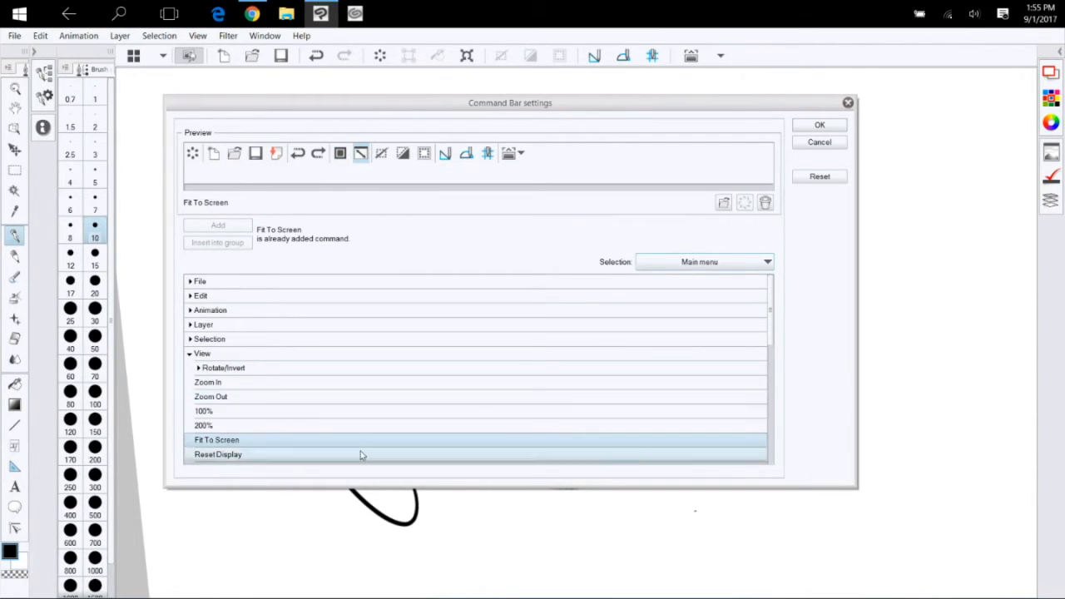
Add the Print size and Reset Rotate view commands right after Fit To Screen in the command bar and apply the settings
{"action": "left_click_drag", "start_coordinate": [772, 337], "coordinate": [728, 362]}
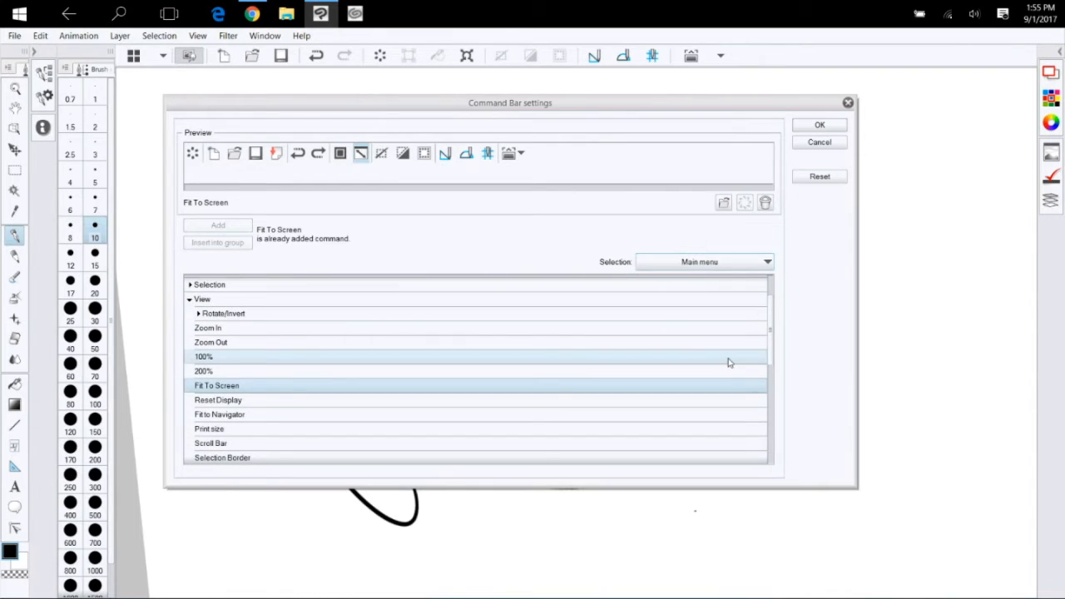
{"action": "left_click", "coordinate": [241, 429]}
{"action": "left_click", "coordinate": [218, 227]}
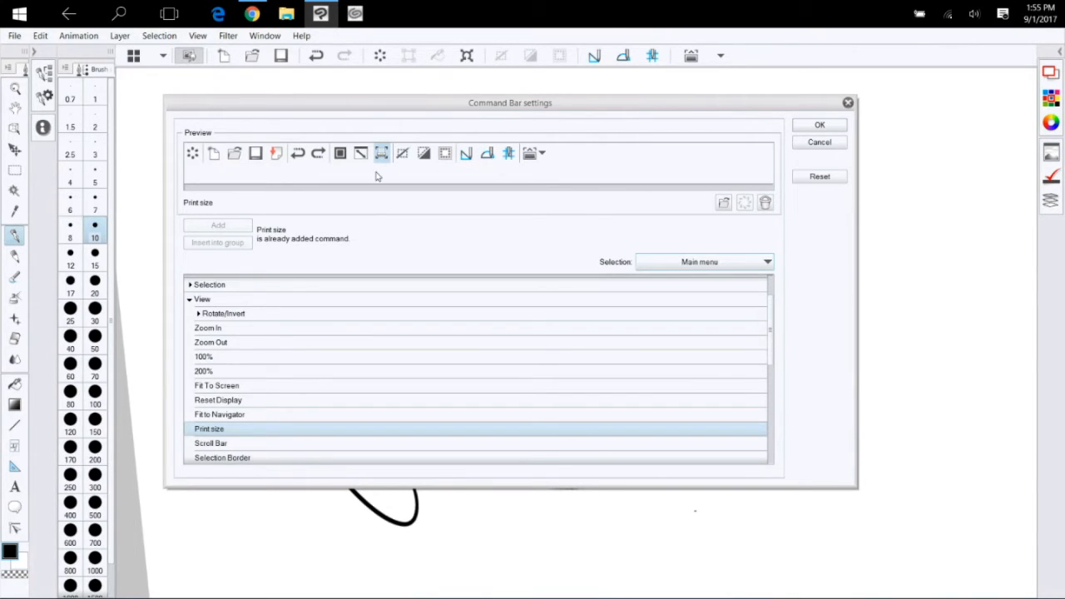
{"action": "double_click", "coordinate": [216, 317]}
{"action": "left_click", "coordinate": [241, 343]}
{"action": "left_click", "coordinate": [218, 225]}
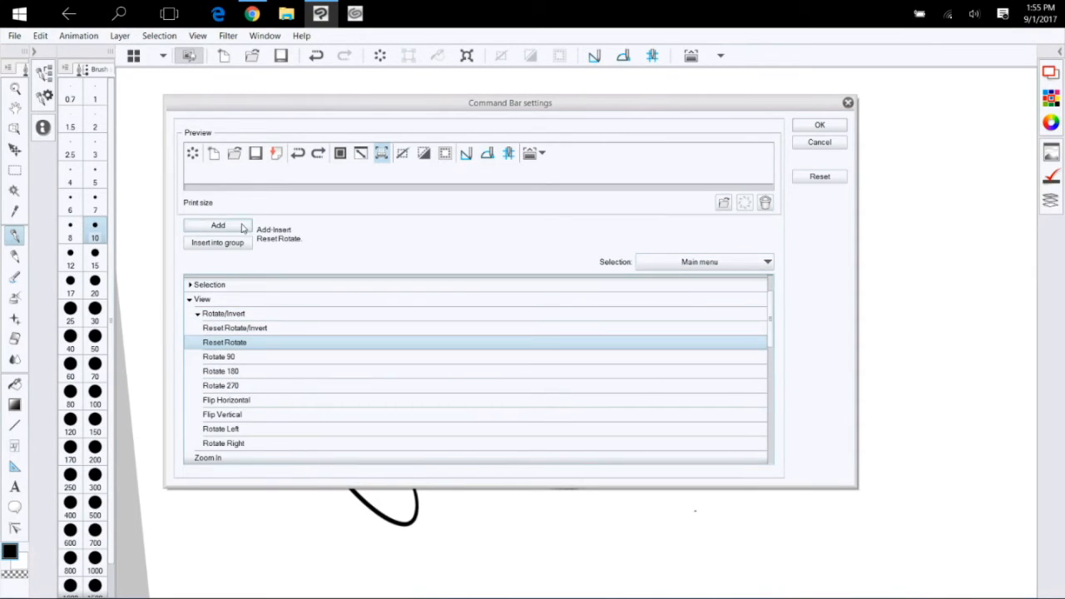
{"action": "left_click", "coordinate": [820, 127]}
Try the 100%, Print size and Reset Rotate commands from the command bar on the smiley drawing
{"action": "scroll", "coordinate": [621, 334], "scroll_direction": "down", "scroll_amount": 8}
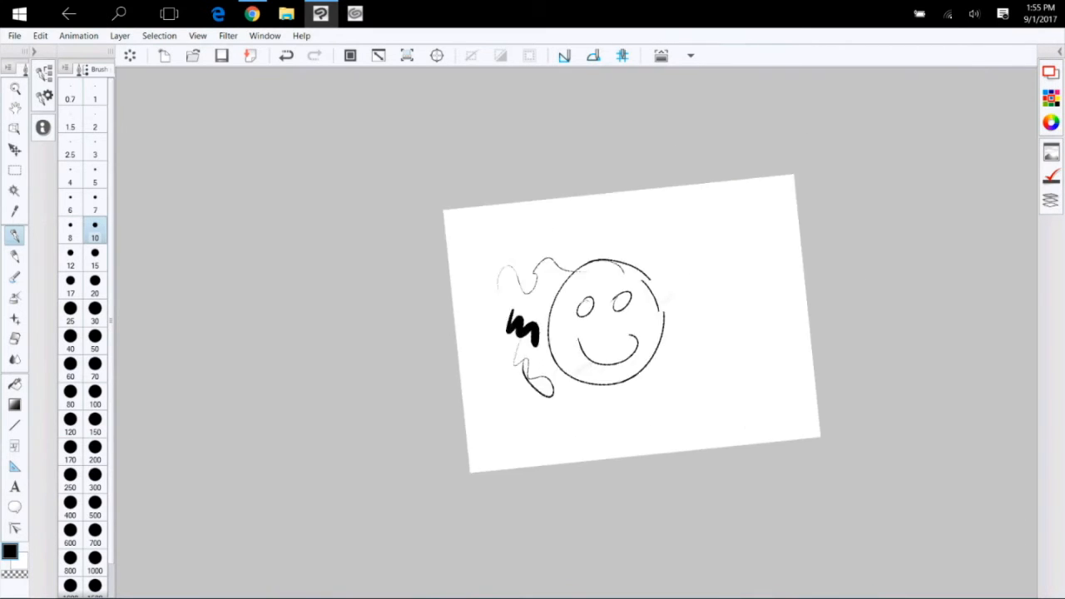
{"action": "left_click", "coordinate": [350, 56]}
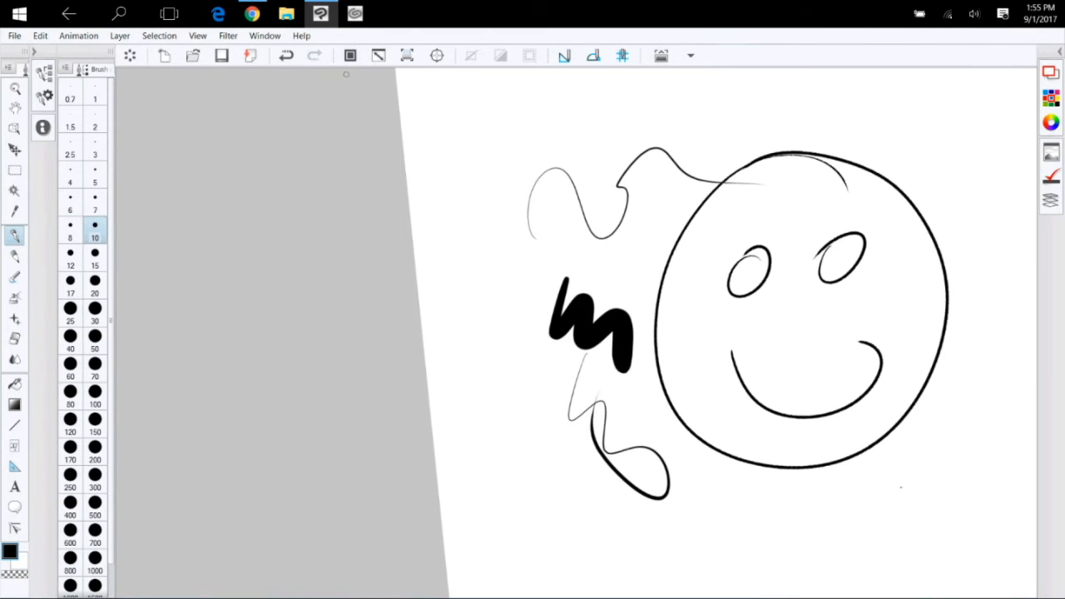
{"action": "mouse_move", "coordinate": [792, 406]}
{"action": "left_mouse_down"}
{"action": "mouse_move", "coordinate": [767, 394]}
{"action": "mouse_move", "coordinate": [728, 404]}
{"action": "mouse_move", "coordinate": [679, 454]}
{"action": "mouse_move", "coordinate": [678, 418]}
{"action": "left_mouse_up"}
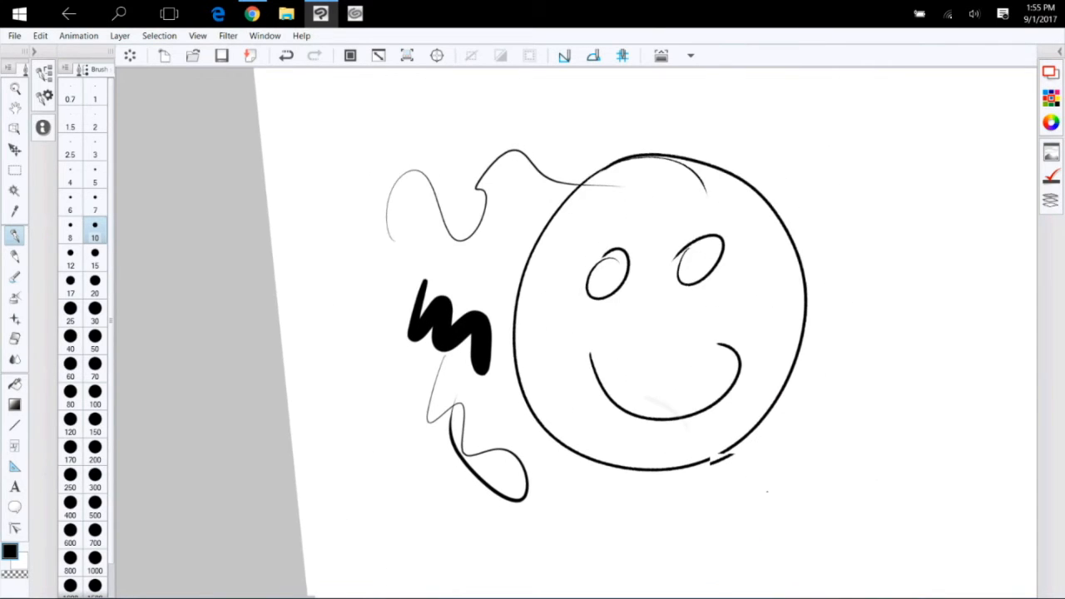
{"action": "left_click", "coordinate": [407, 55]}
{"action": "left_click", "coordinate": [436, 56]}
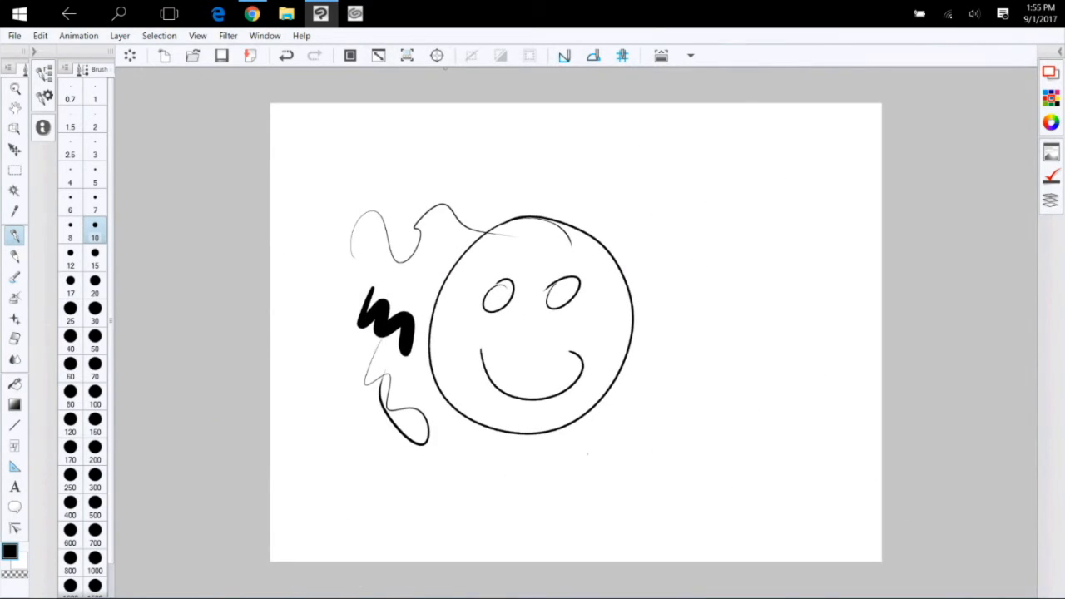
{"action": "mouse_move", "coordinate": [698, 274]}
{"action": "left_mouse_down"}
{"action": "mouse_move", "coordinate": [680, 261]}
{"action": "mouse_move", "coordinate": [598, 256]}
{"action": "mouse_move", "coordinate": [539, 274]}
{"action": "left_mouse_up"}
{"action": "left_click", "coordinate": [437, 56]}
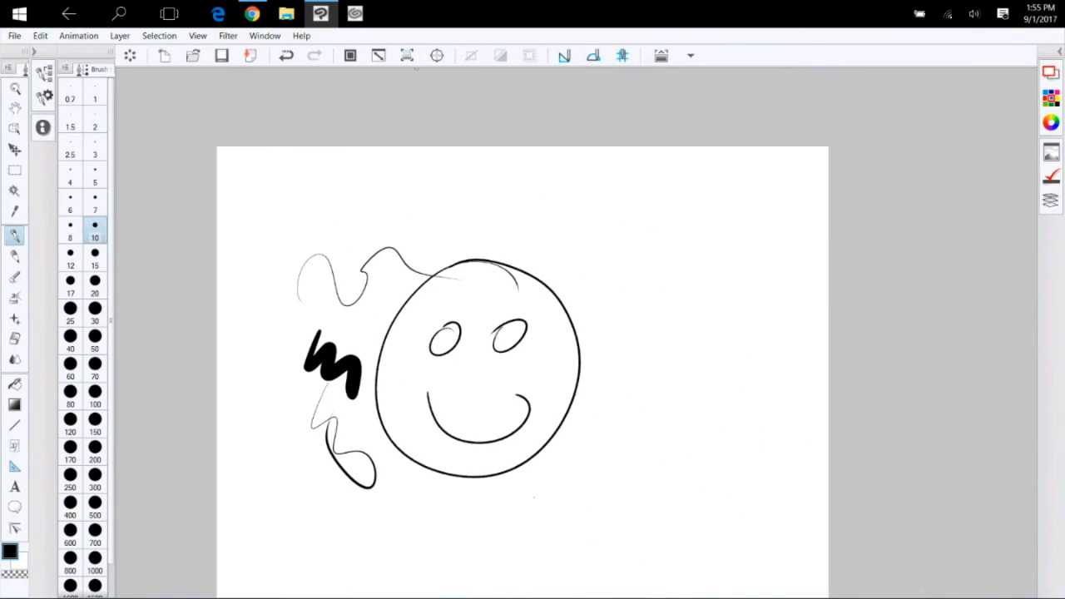
{"action": "left_click", "coordinate": [407, 55]}
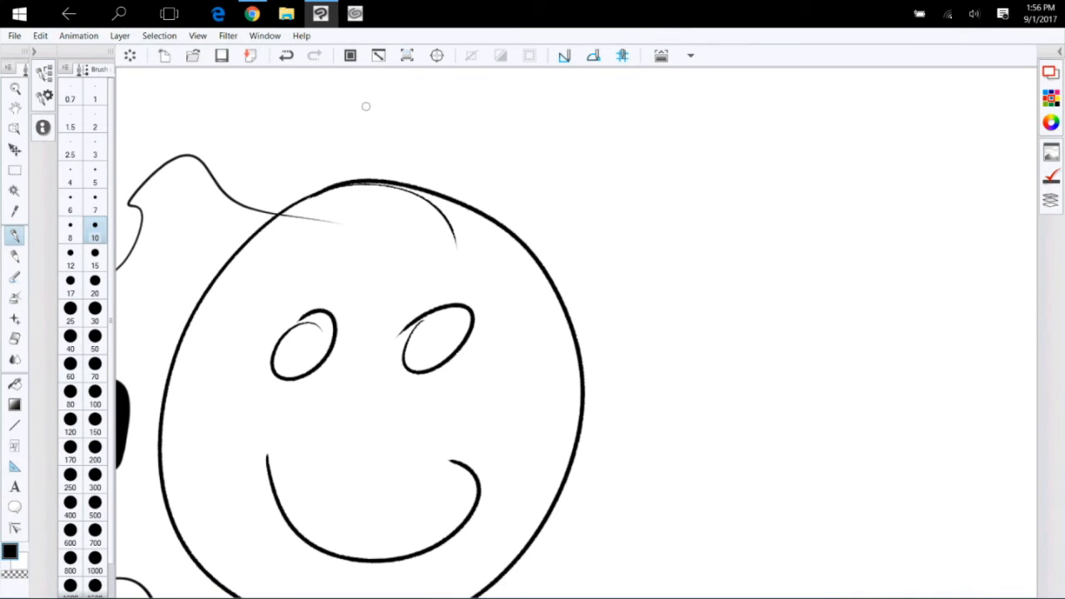
Draw a freehand wavy test stroke across the smiley face with the Mapping pen at brush size 10
{"action": "left_click_drag", "start_coordinate": [552, 430], "coordinate": [677, 400]}
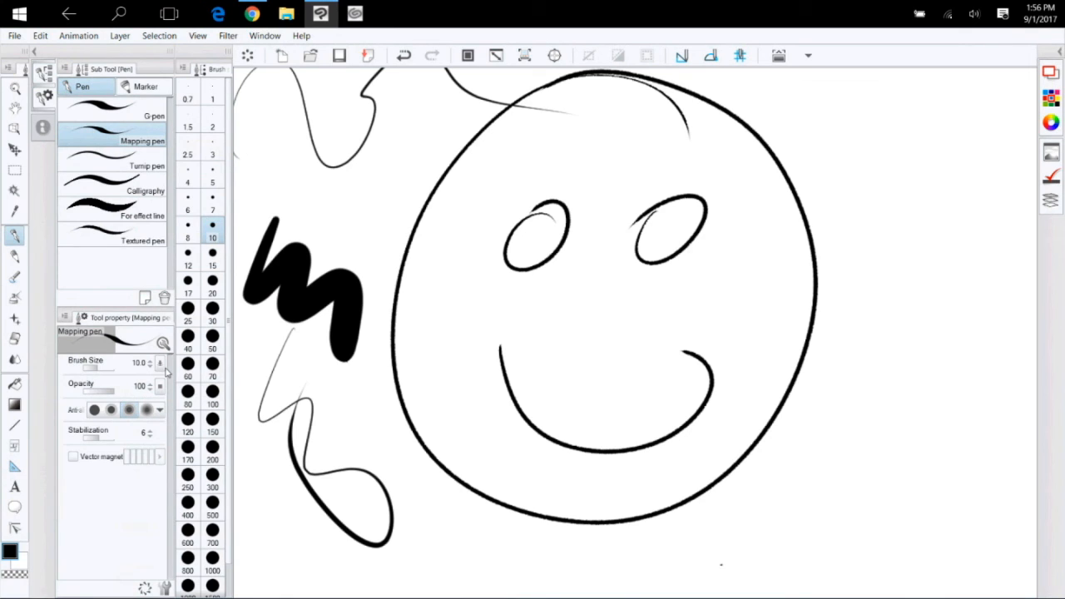
{"action": "mouse_move", "coordinate": [807, 490]}
{"action": "left_mouse_down"}
{"action": "mouse_move", "coordinate": [865, 460]}
{"action": "mouse_move", "coordinate": [760, 357]}
{"action": "mouse_move", "coordinate": [497, 371]}
{"action": "left_mouse_up"}
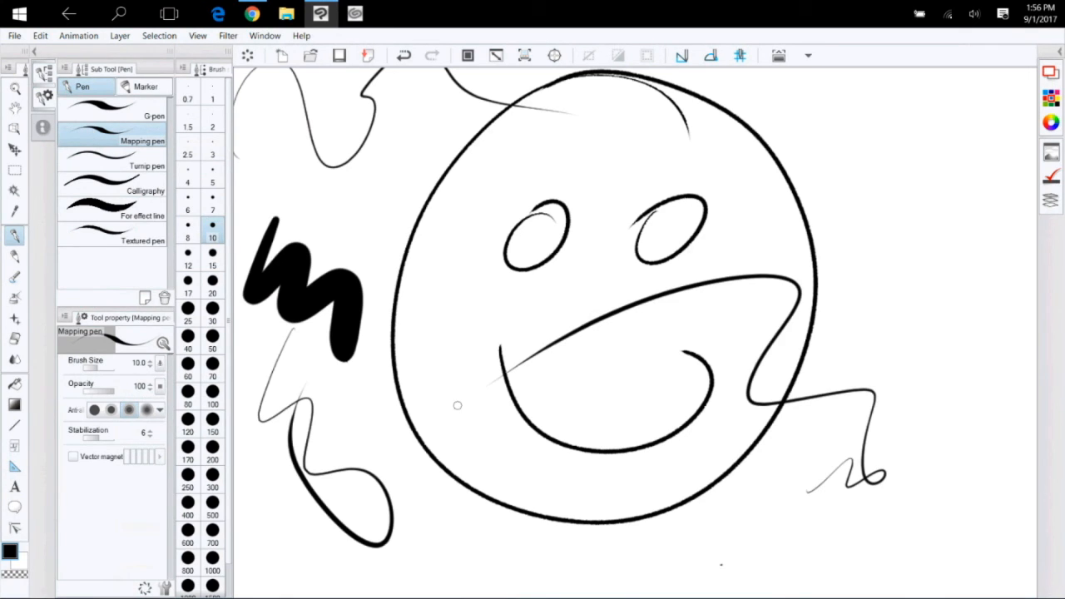